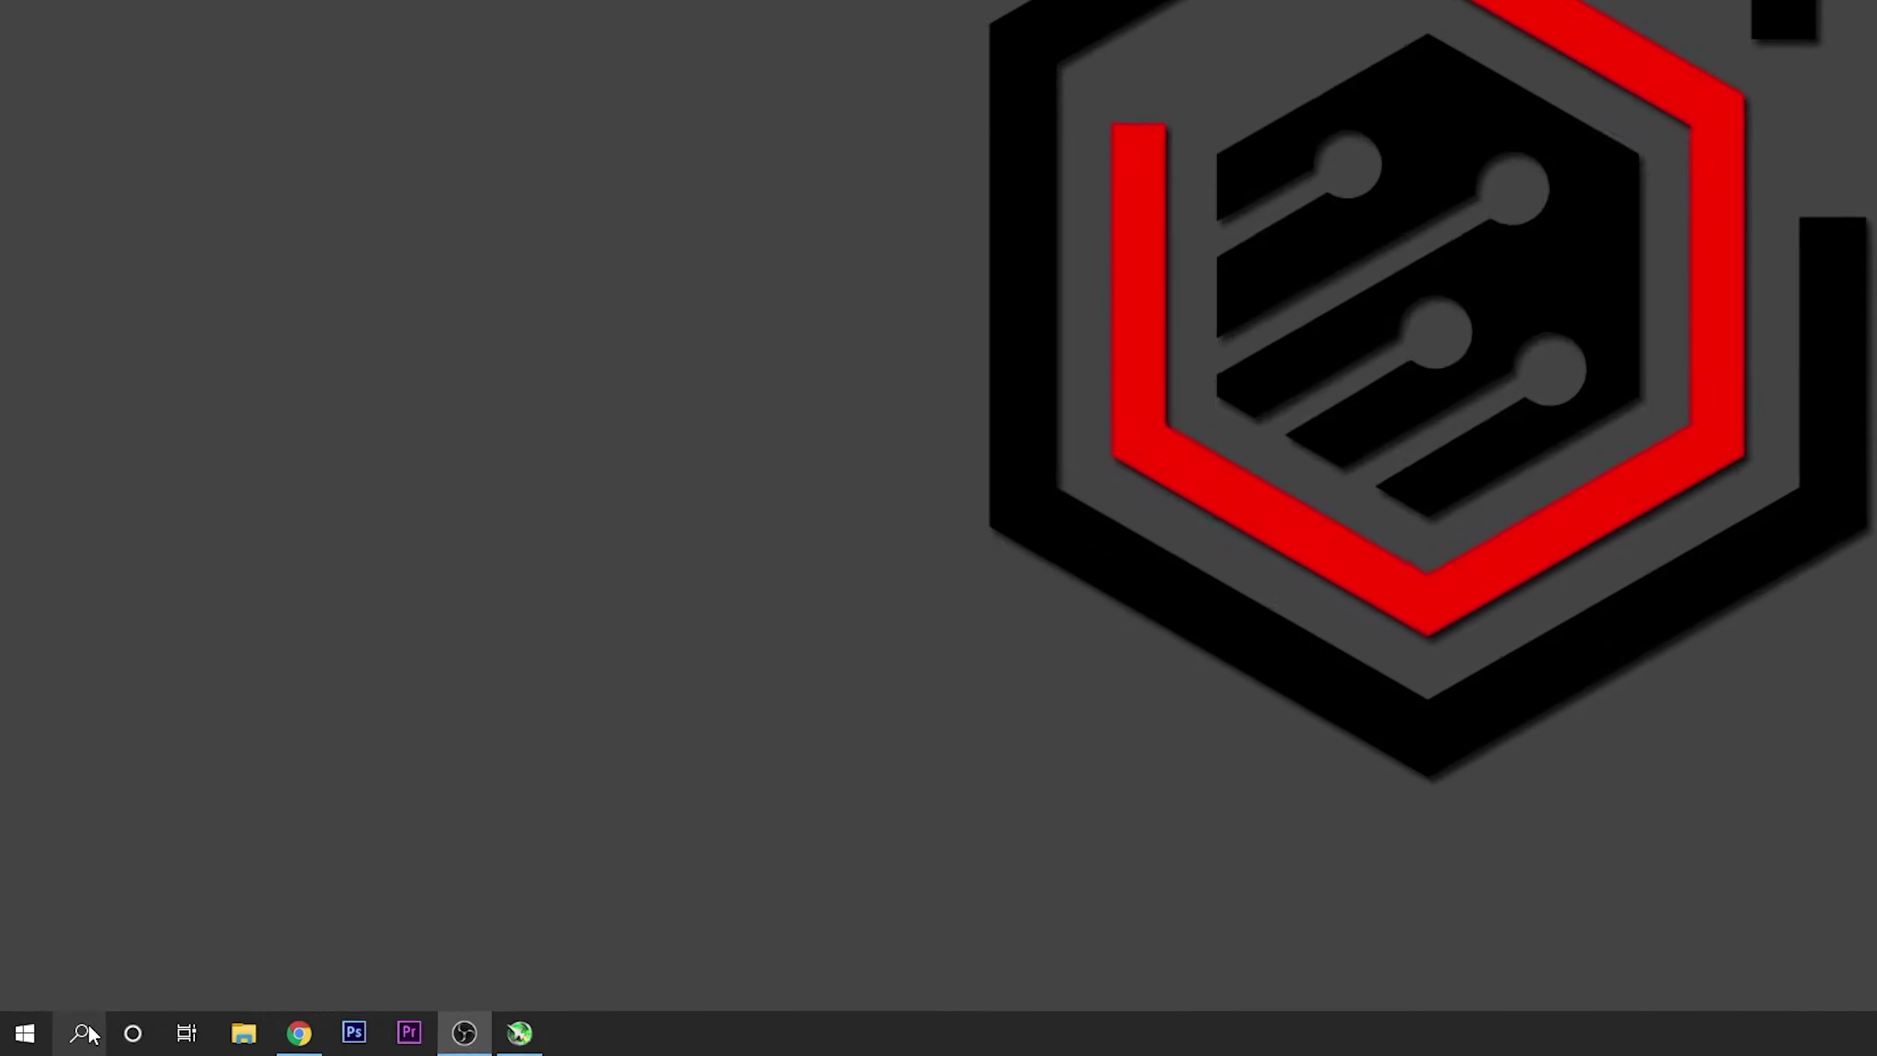
# Search 'power' to check the available power plans, then close Power Options.
pyautogui.click(87, 1032)
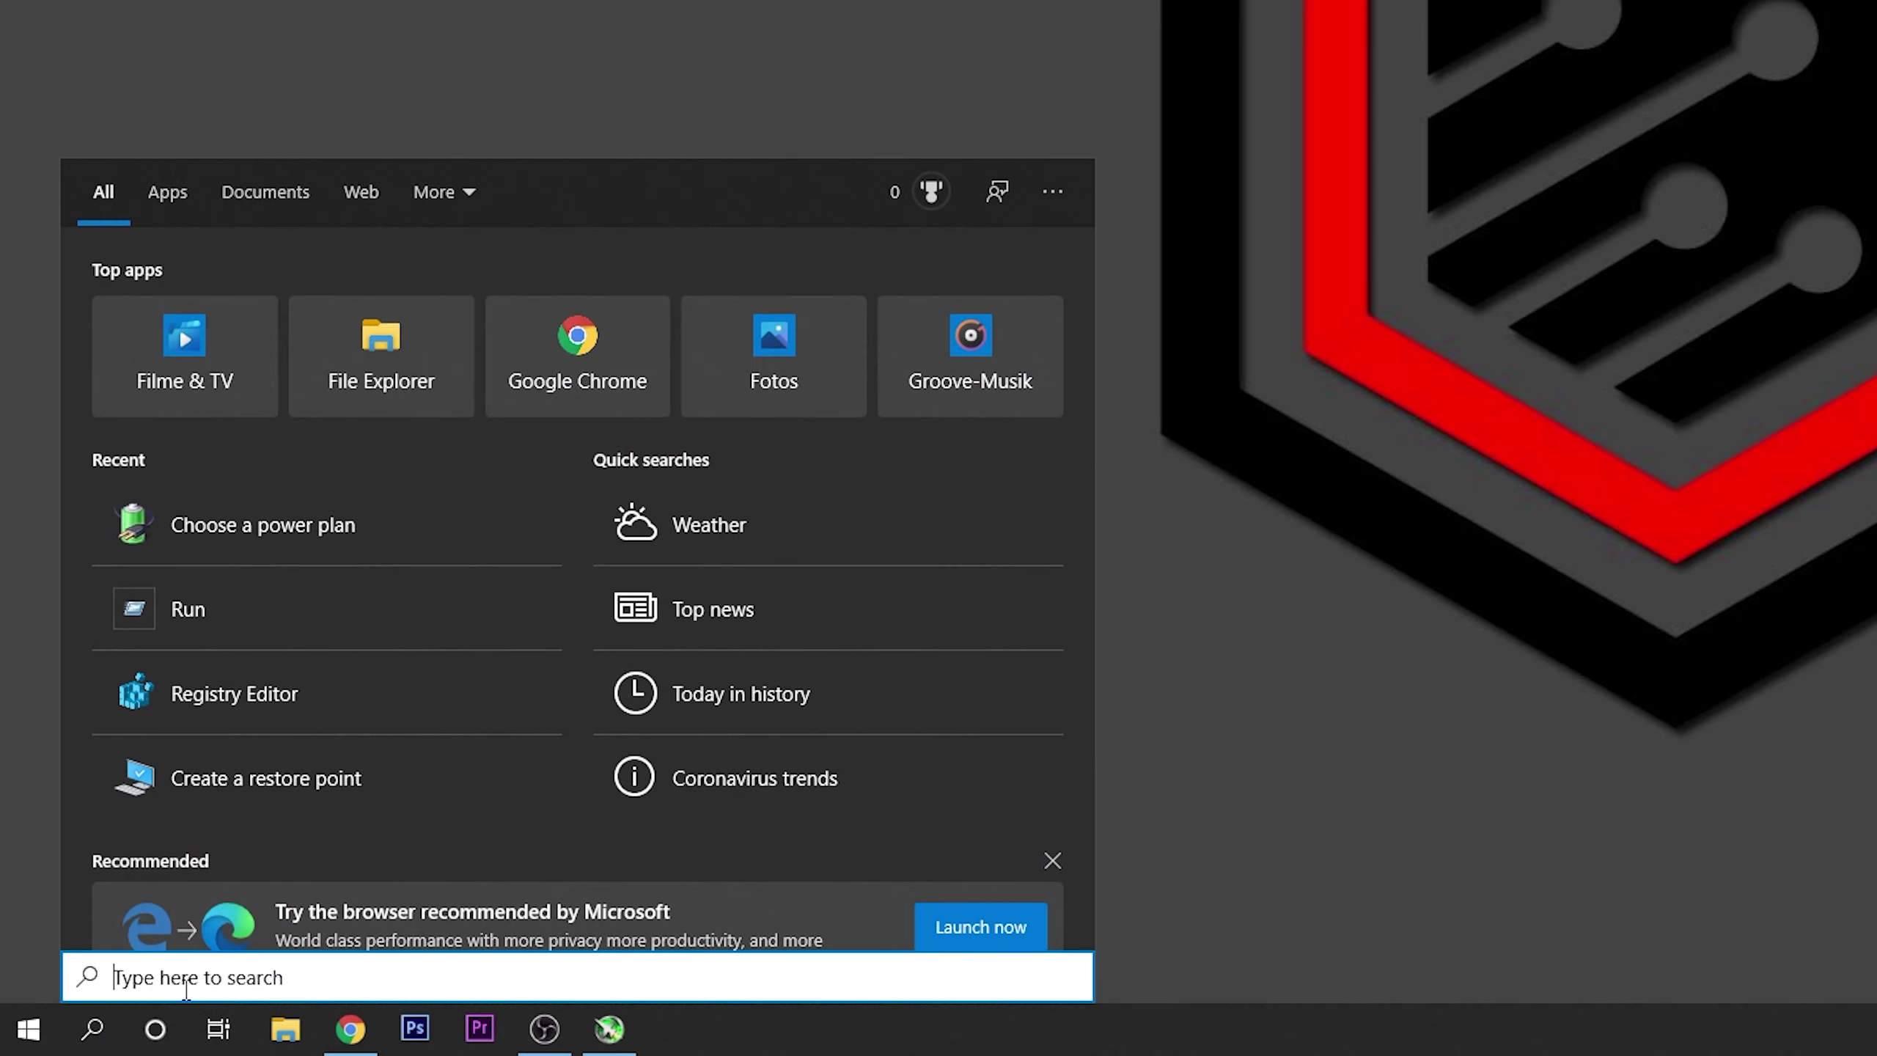
pyautogui.write('power')
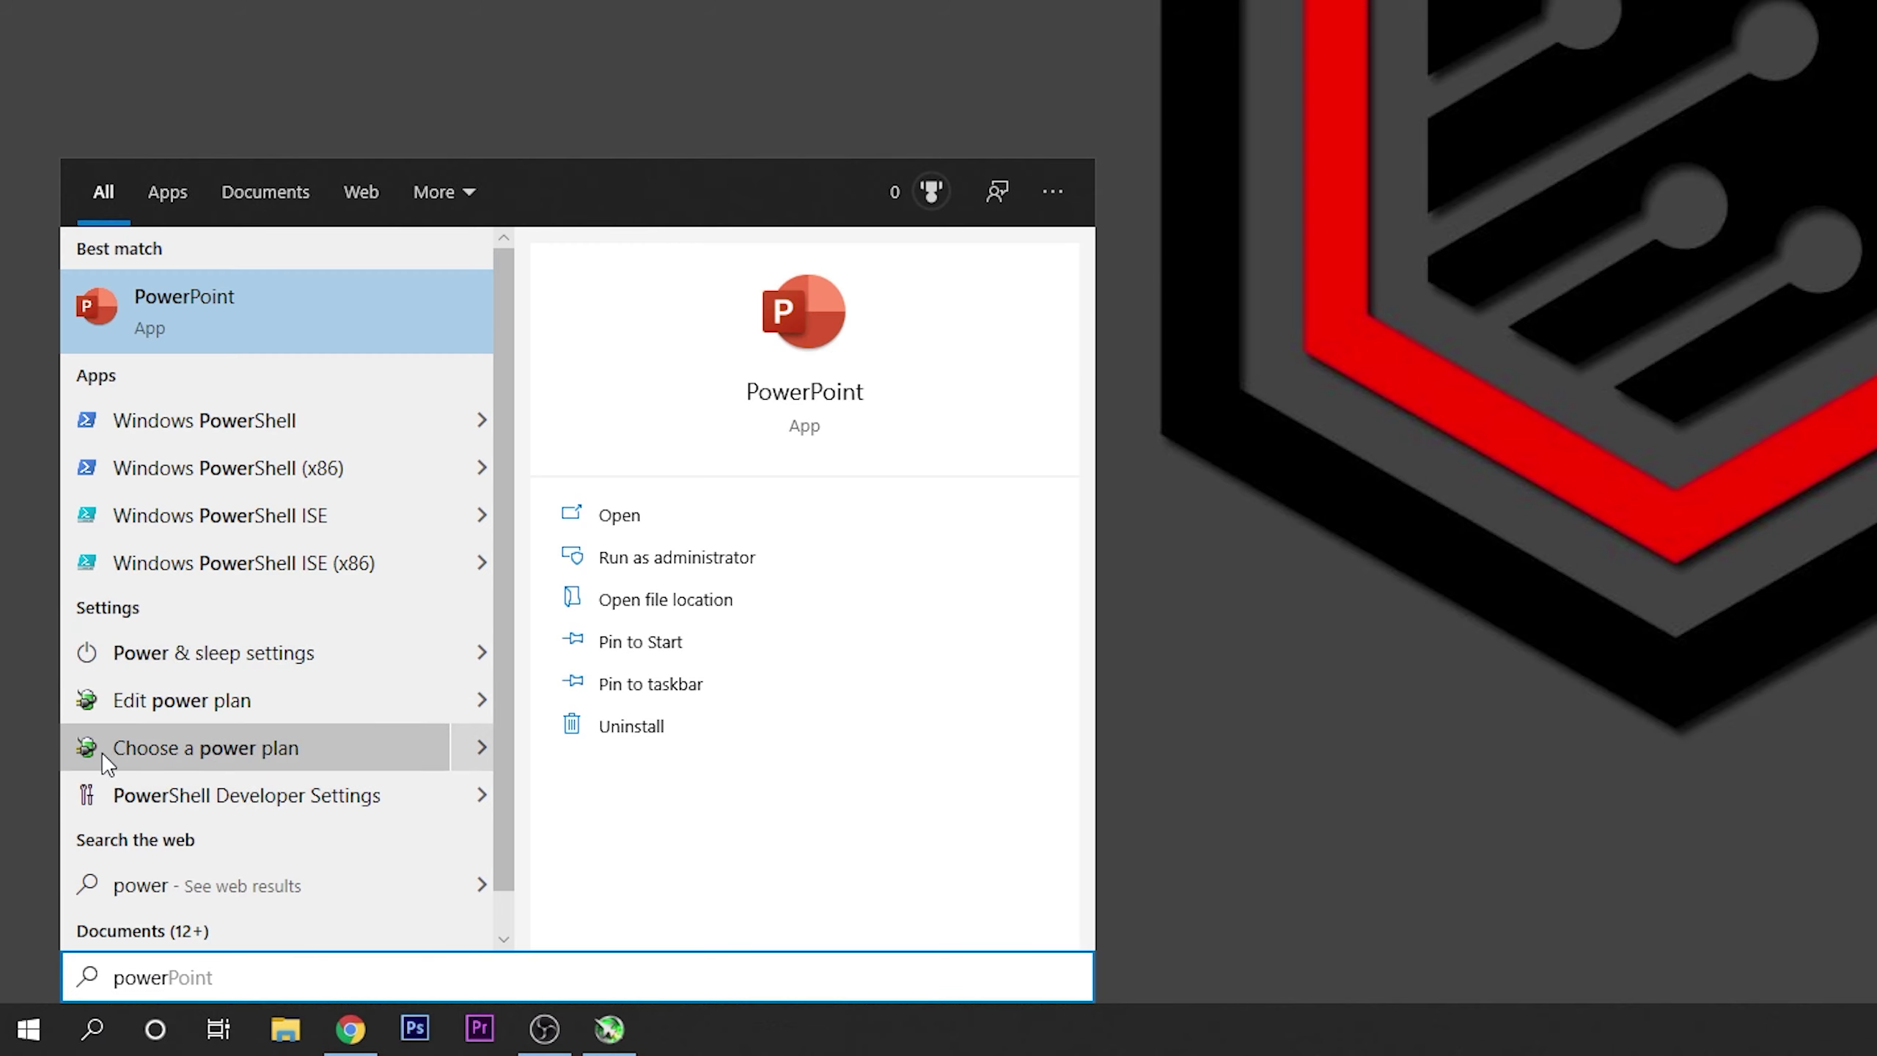
pyautogui.click(260, 749)
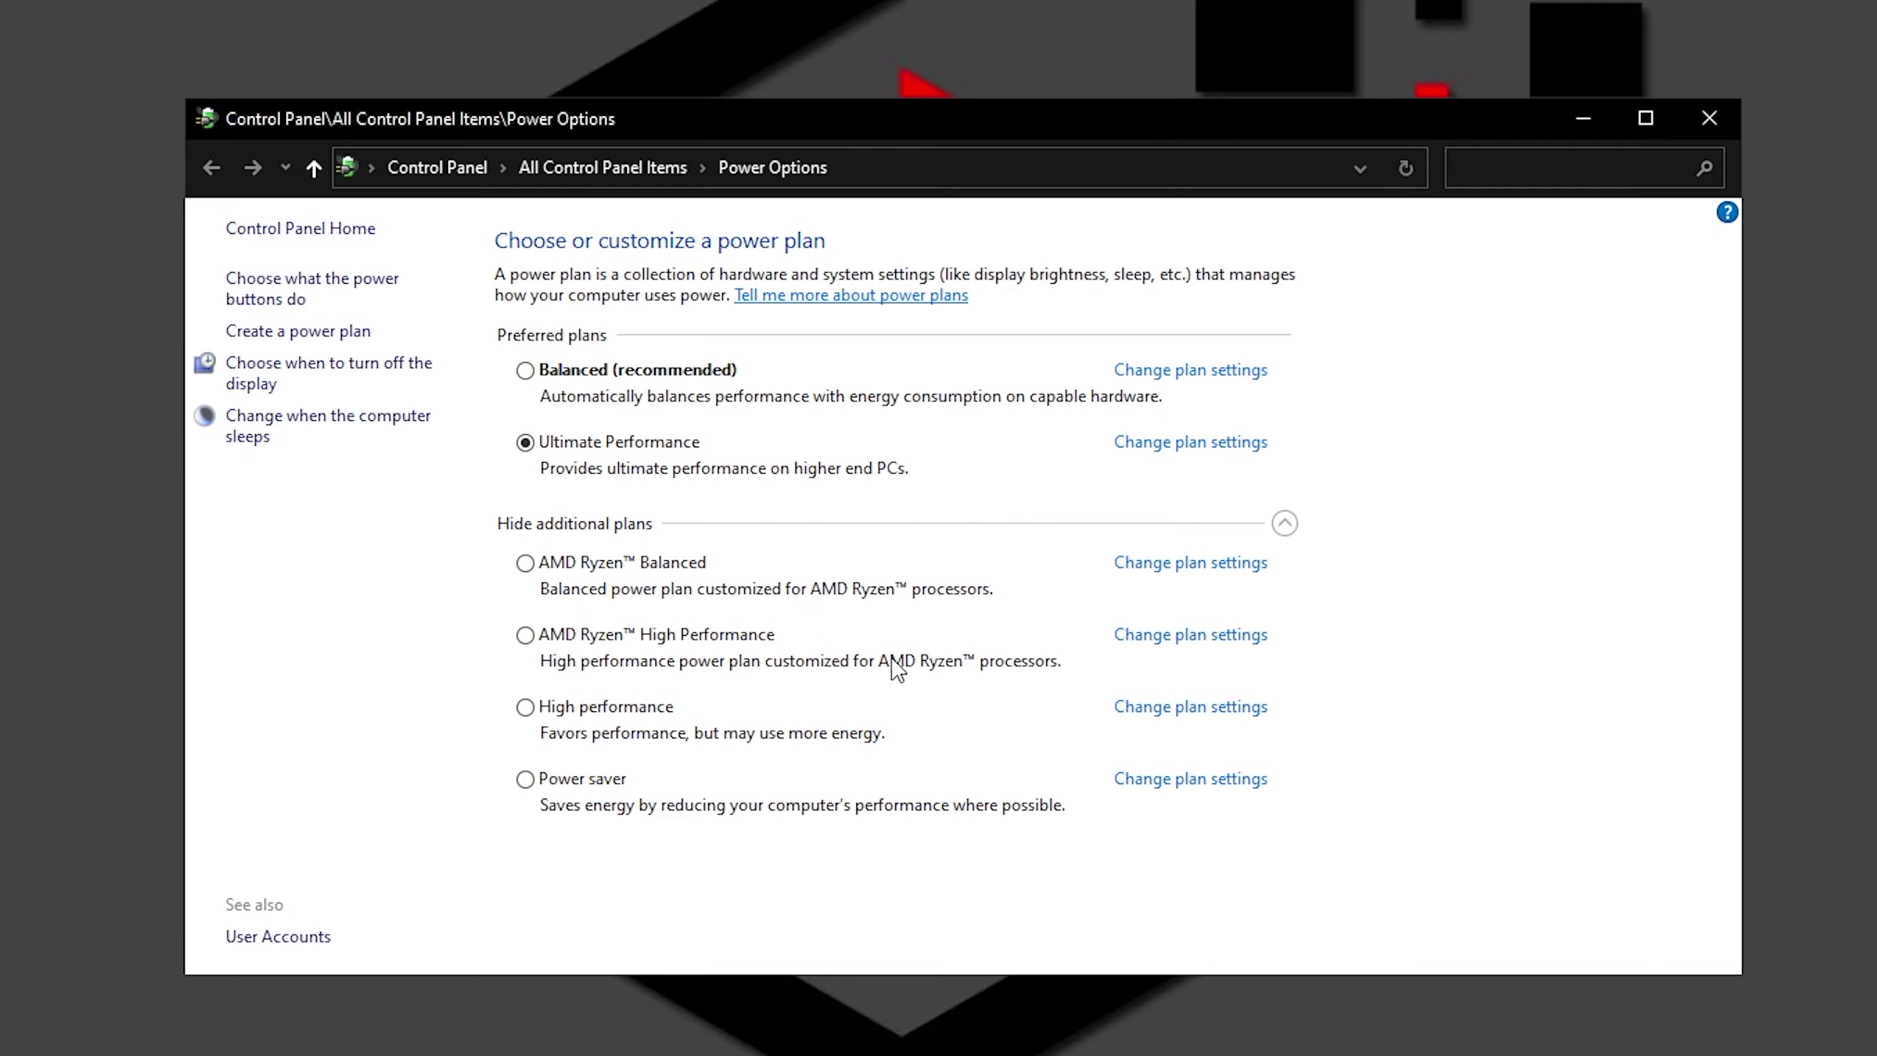
pyautogui.click(1709, 117)
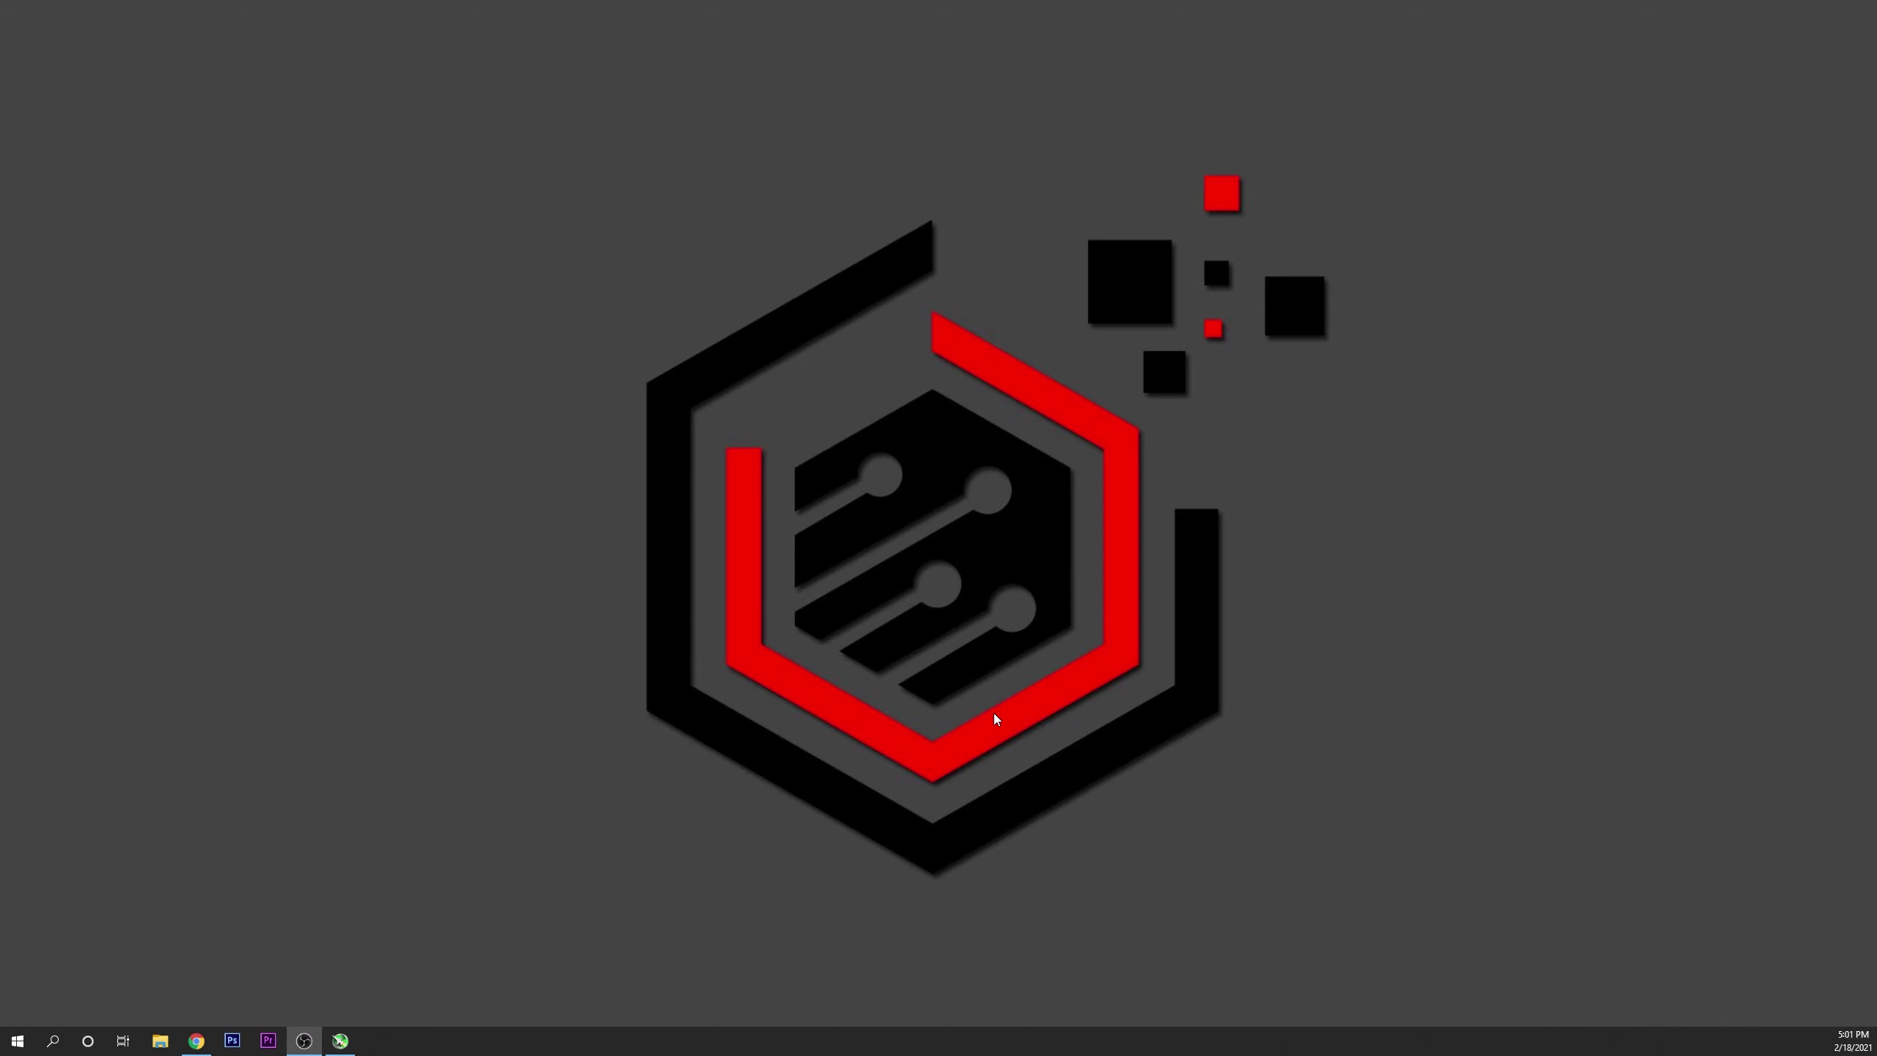
# Download the English CPU-Z setup, cpu-z_1.95-en.exe, from the CPUID page and run it.
pyautogui.click(196, 1040)
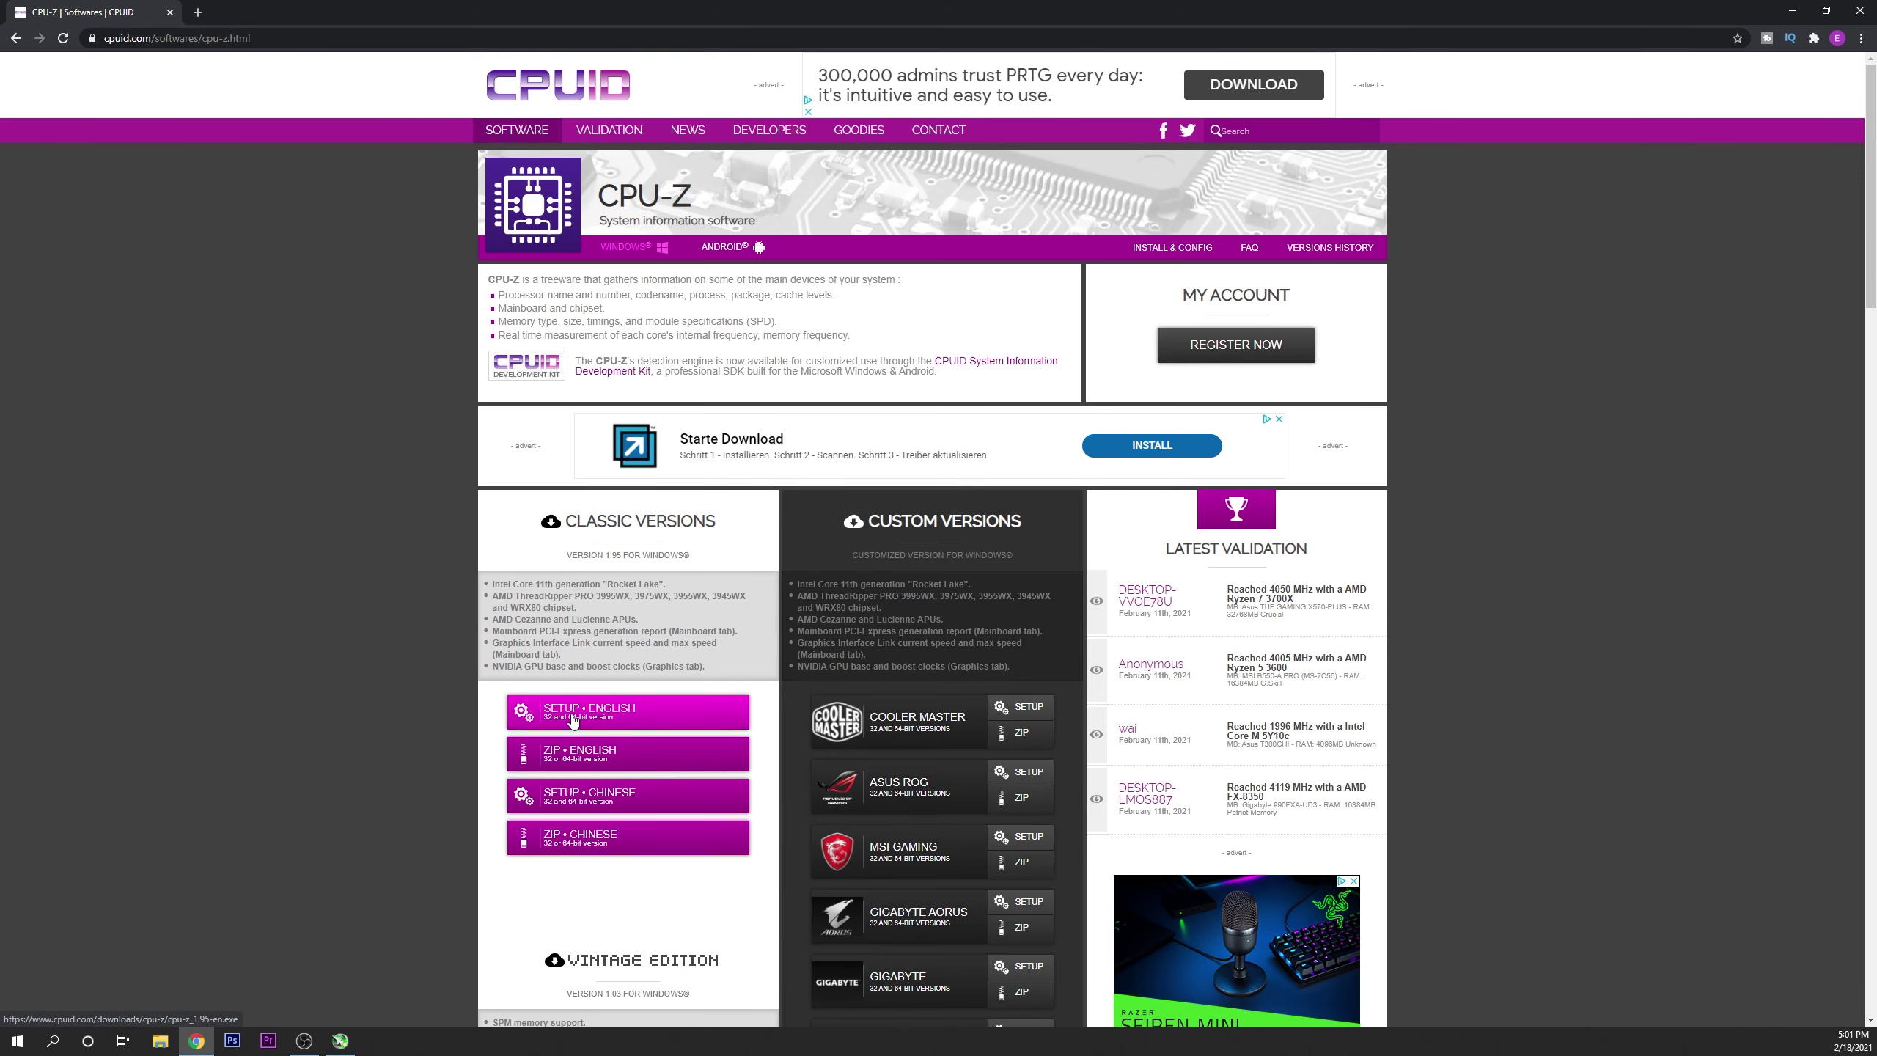
pyautogui.click(628, 714)
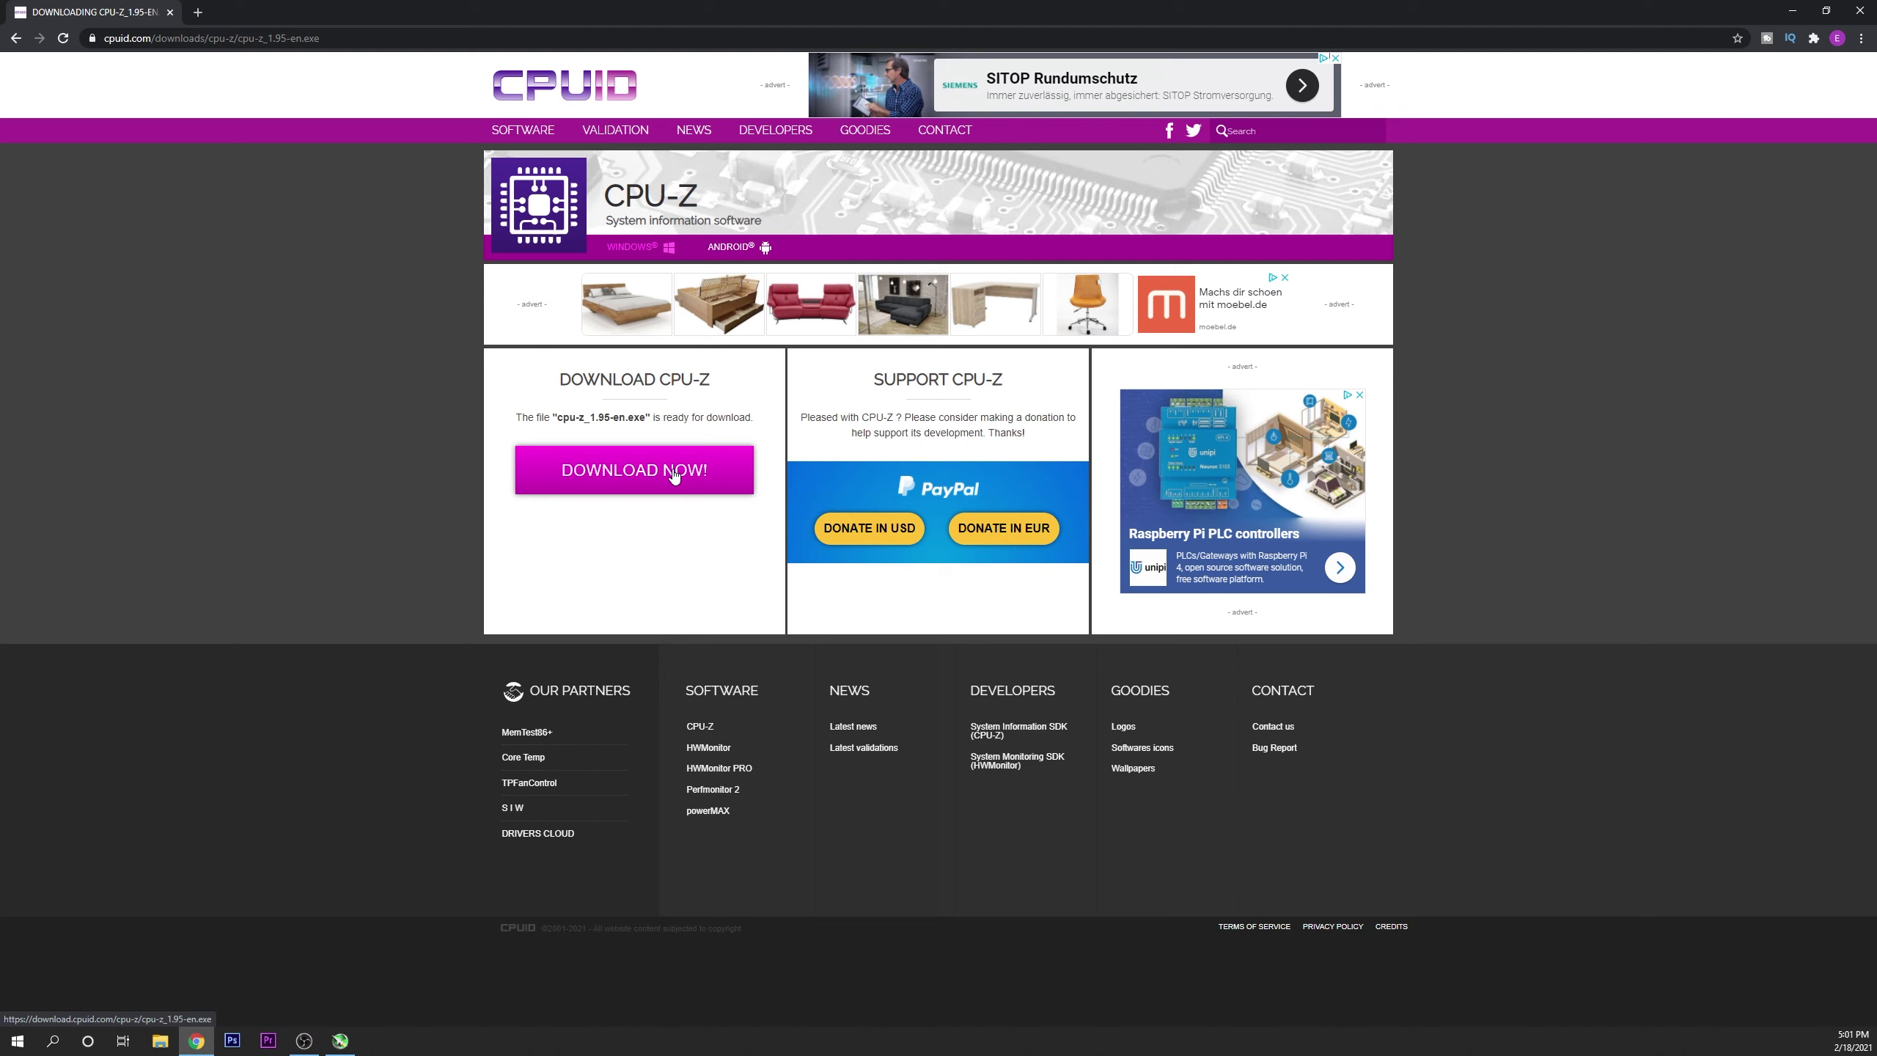
pyautogui.click(674, 475)
pyautogui.click(97, 1011)
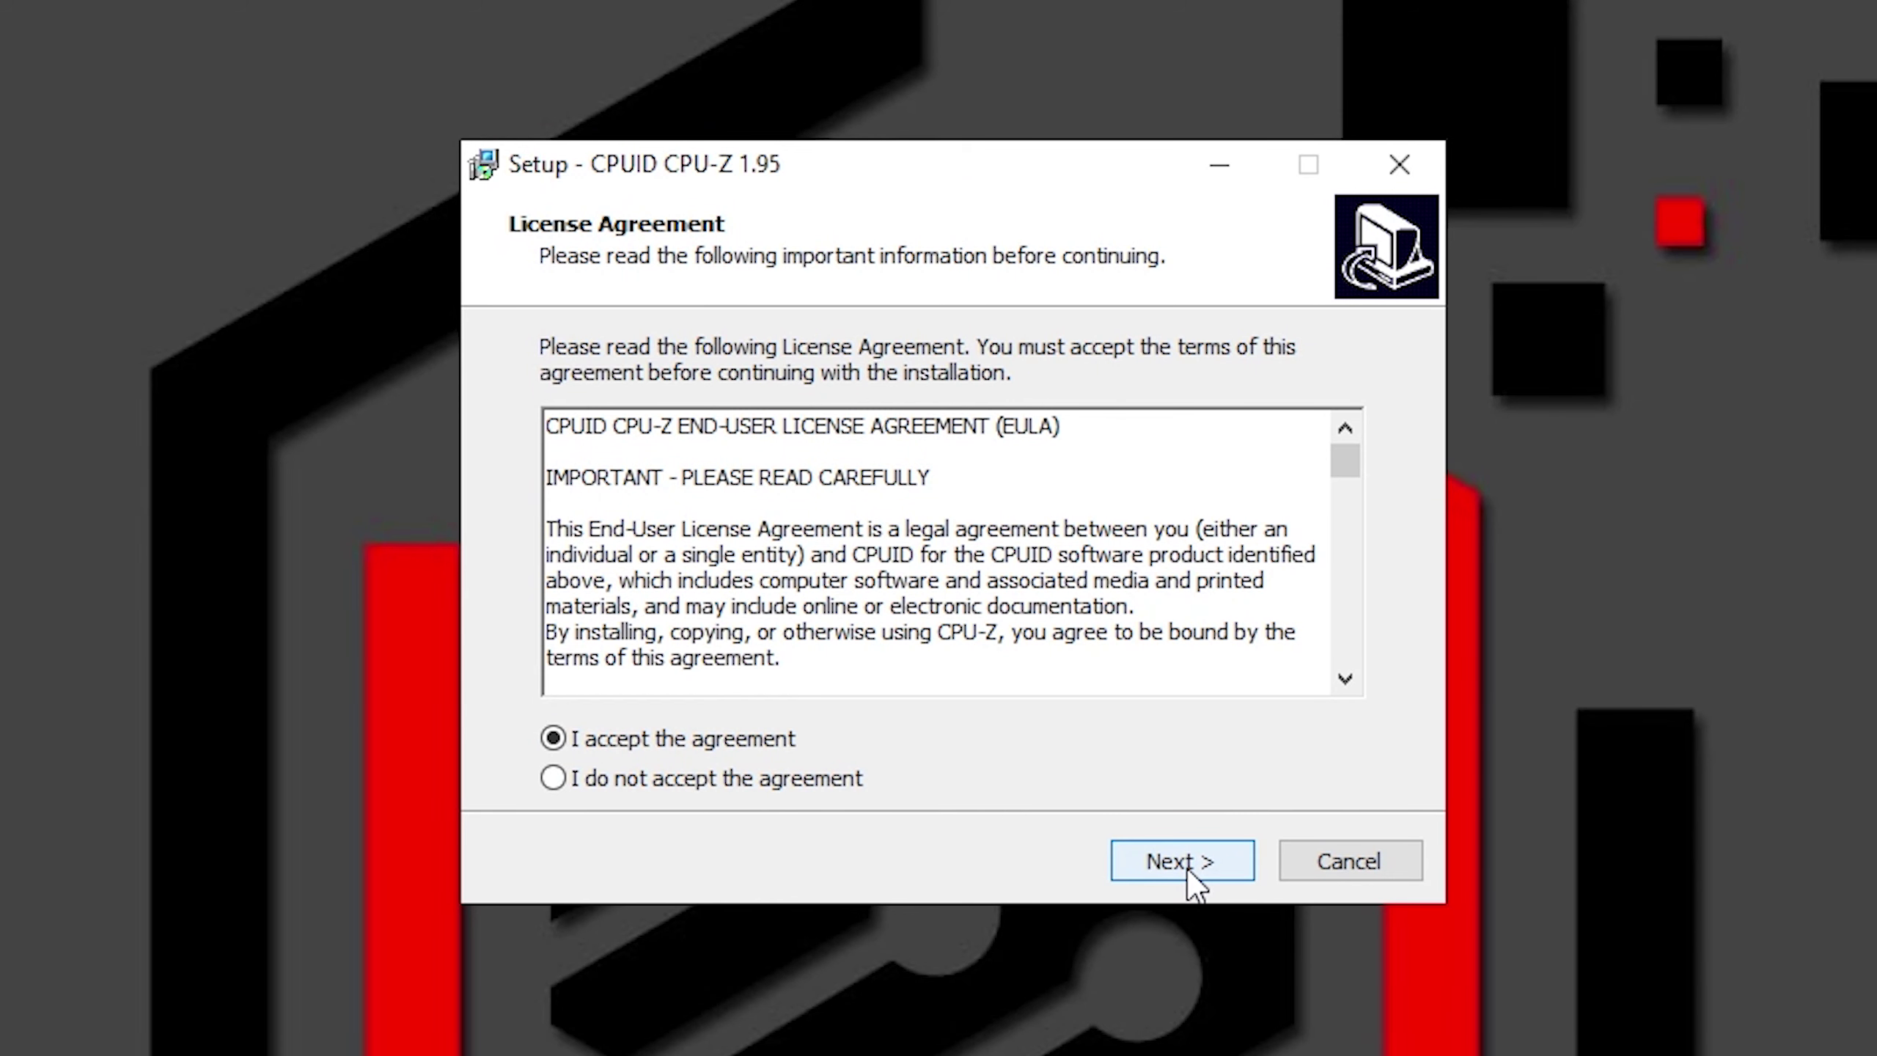
# Accept the licence, install CPU-Z 1.95, and view its Mainboard tab details.
pyautogui.click(1185, 871)
pyautogui.click(1196, 864)
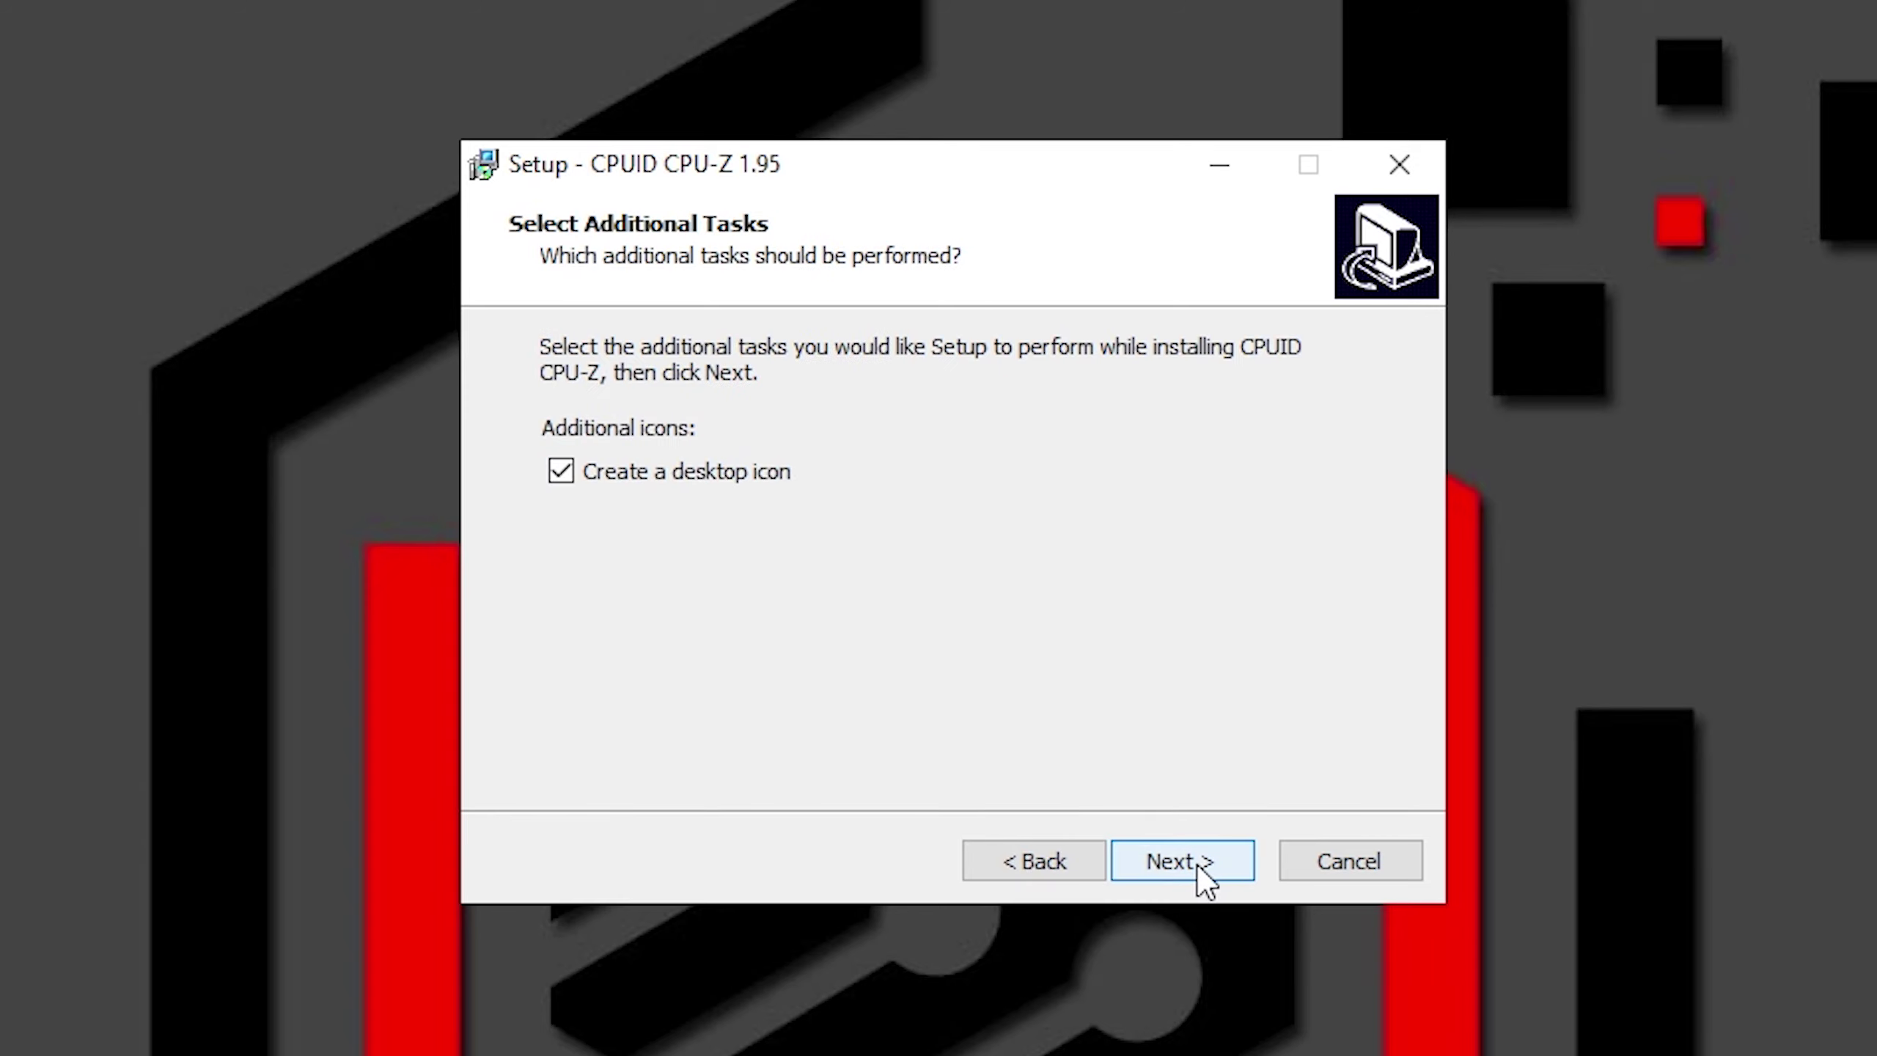
pyautogui.click(1197, 865)
pyautogui.click(1196, 864)
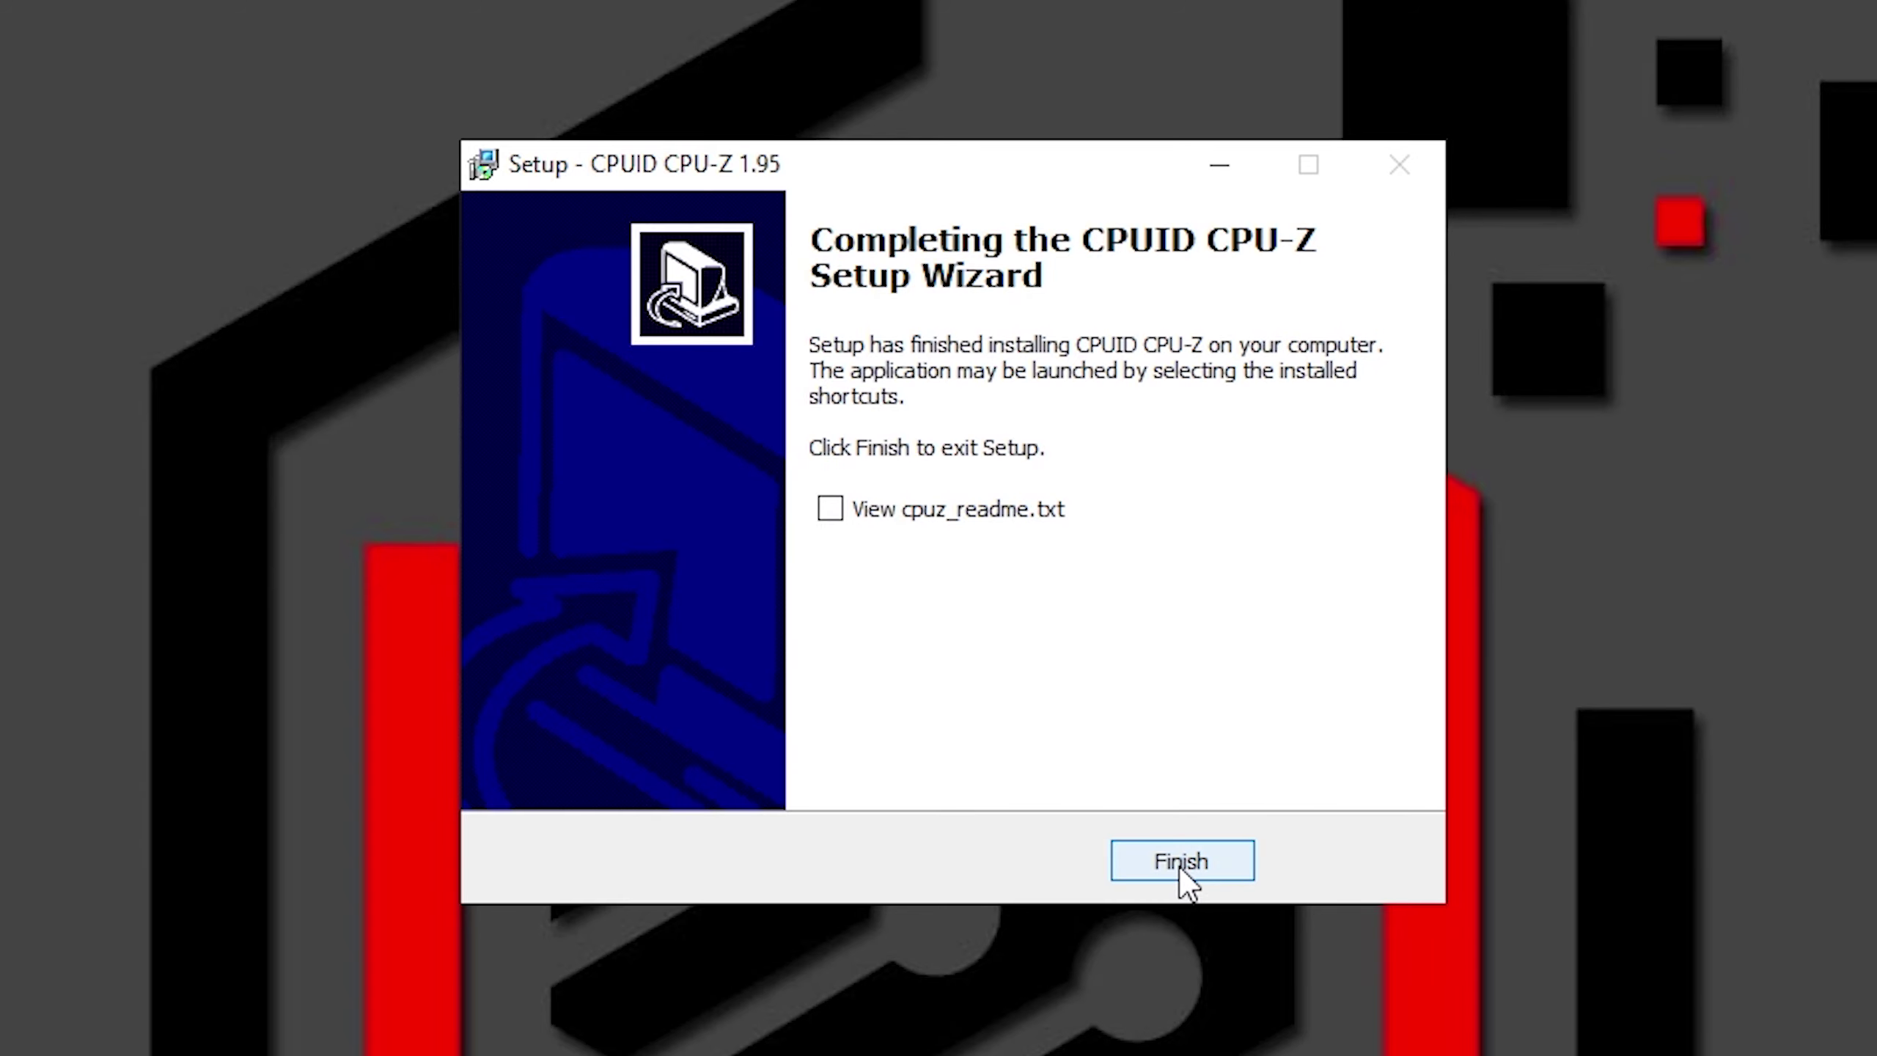
pyautogui.click(1179, 865)
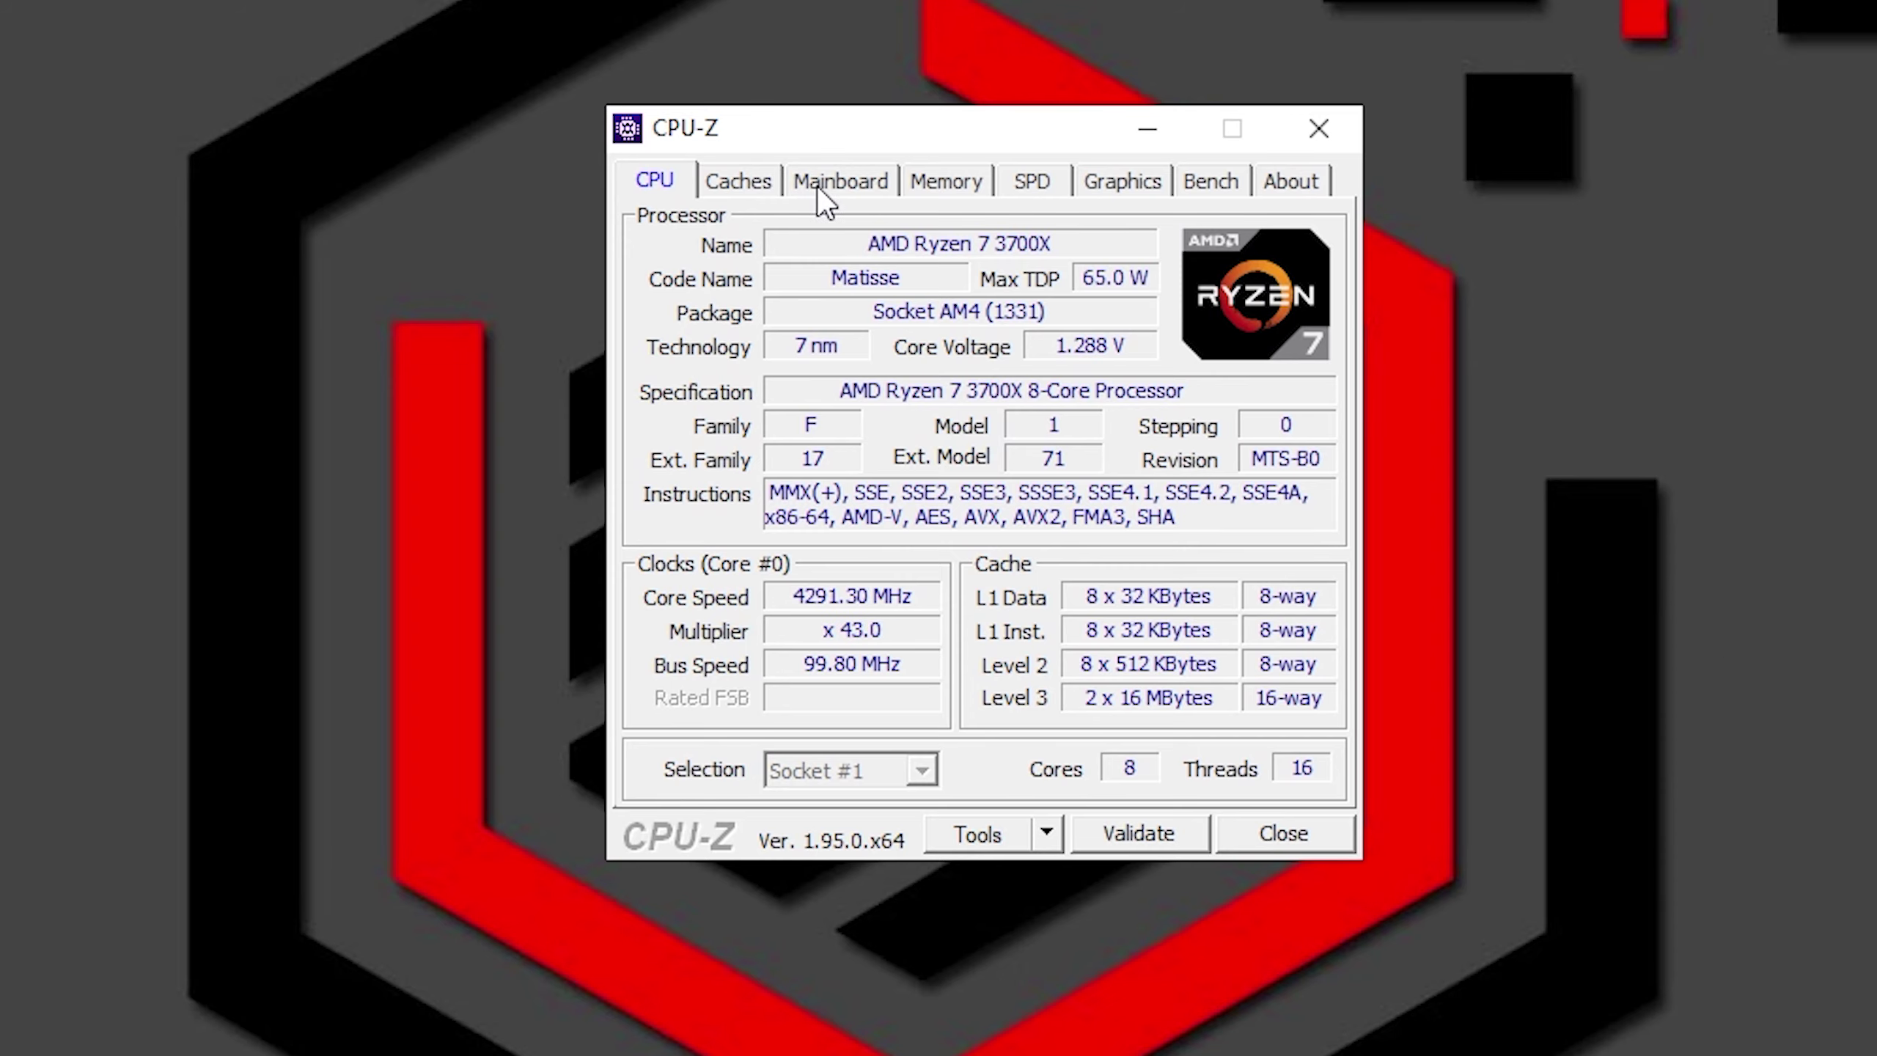
pyautogui.click(857, 185)
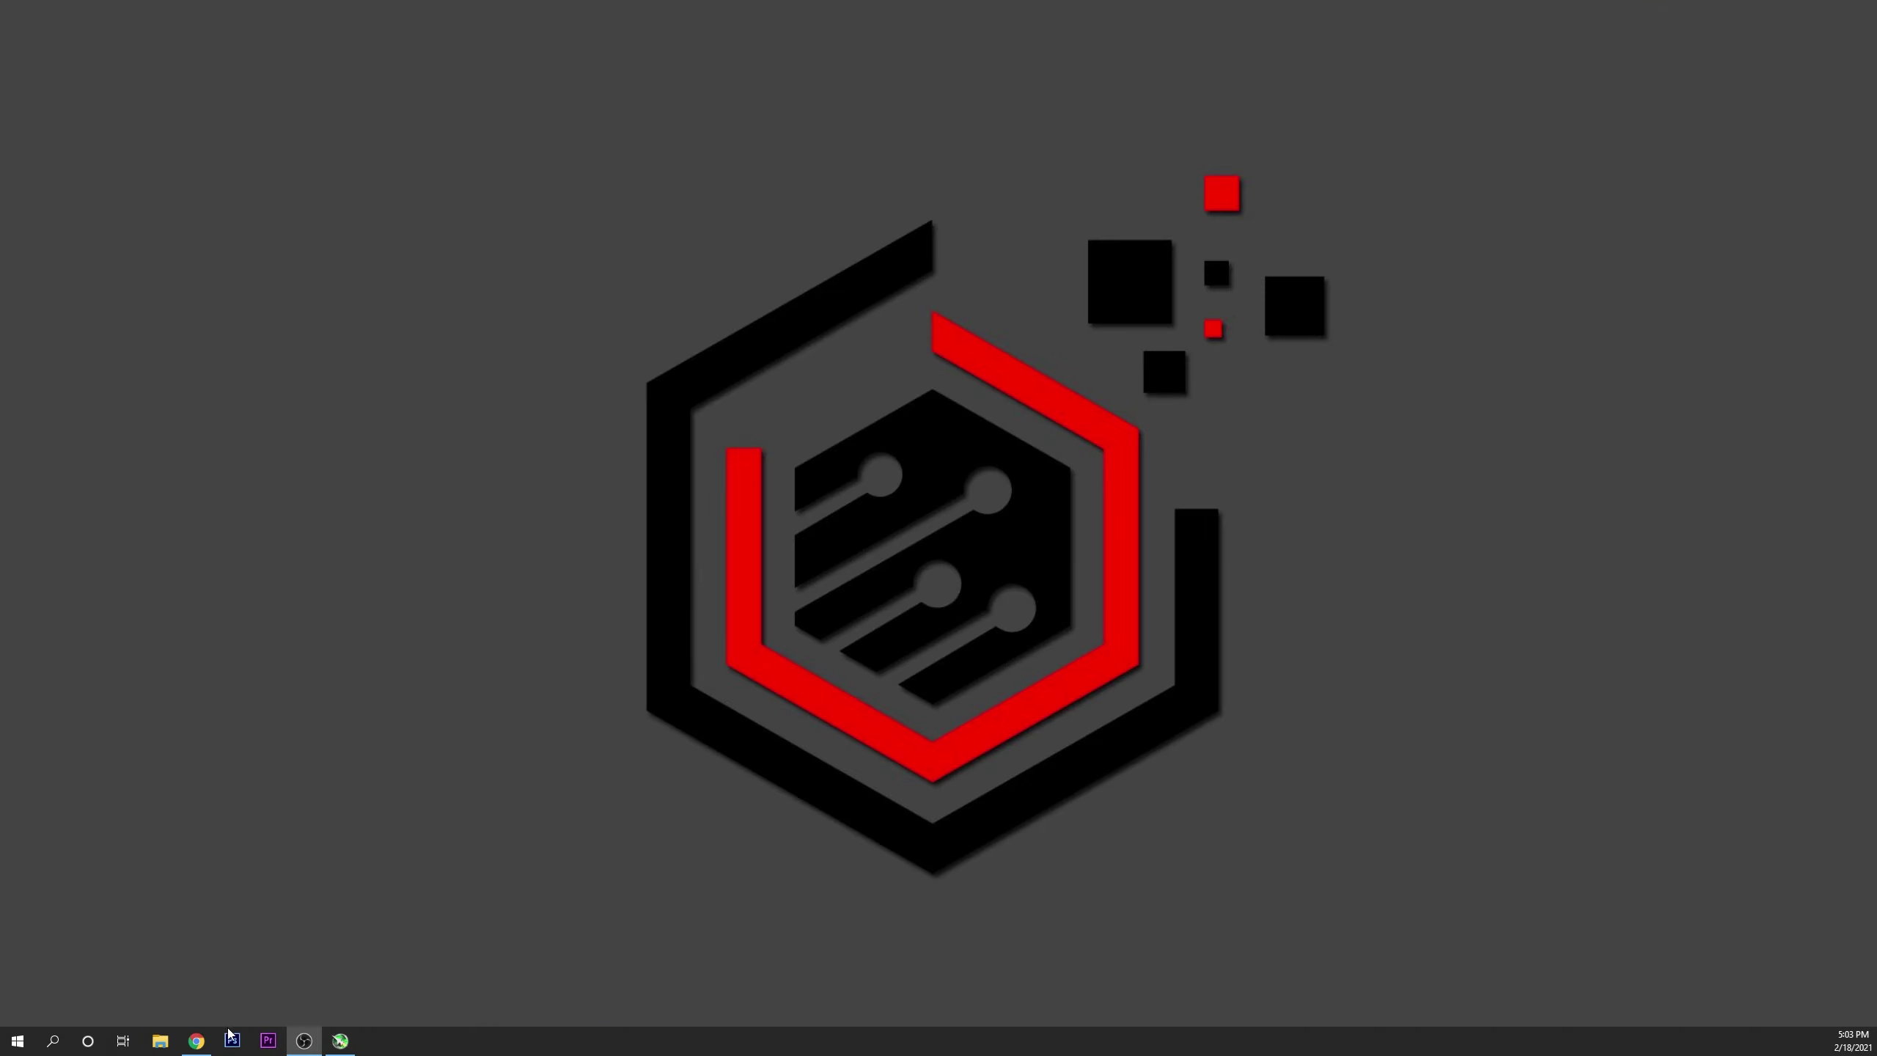
# Search Google for 'asus rog strix x570-f' and open the ROG Strix X570-F Gaming page.
pyautogui.click(195, 1040)
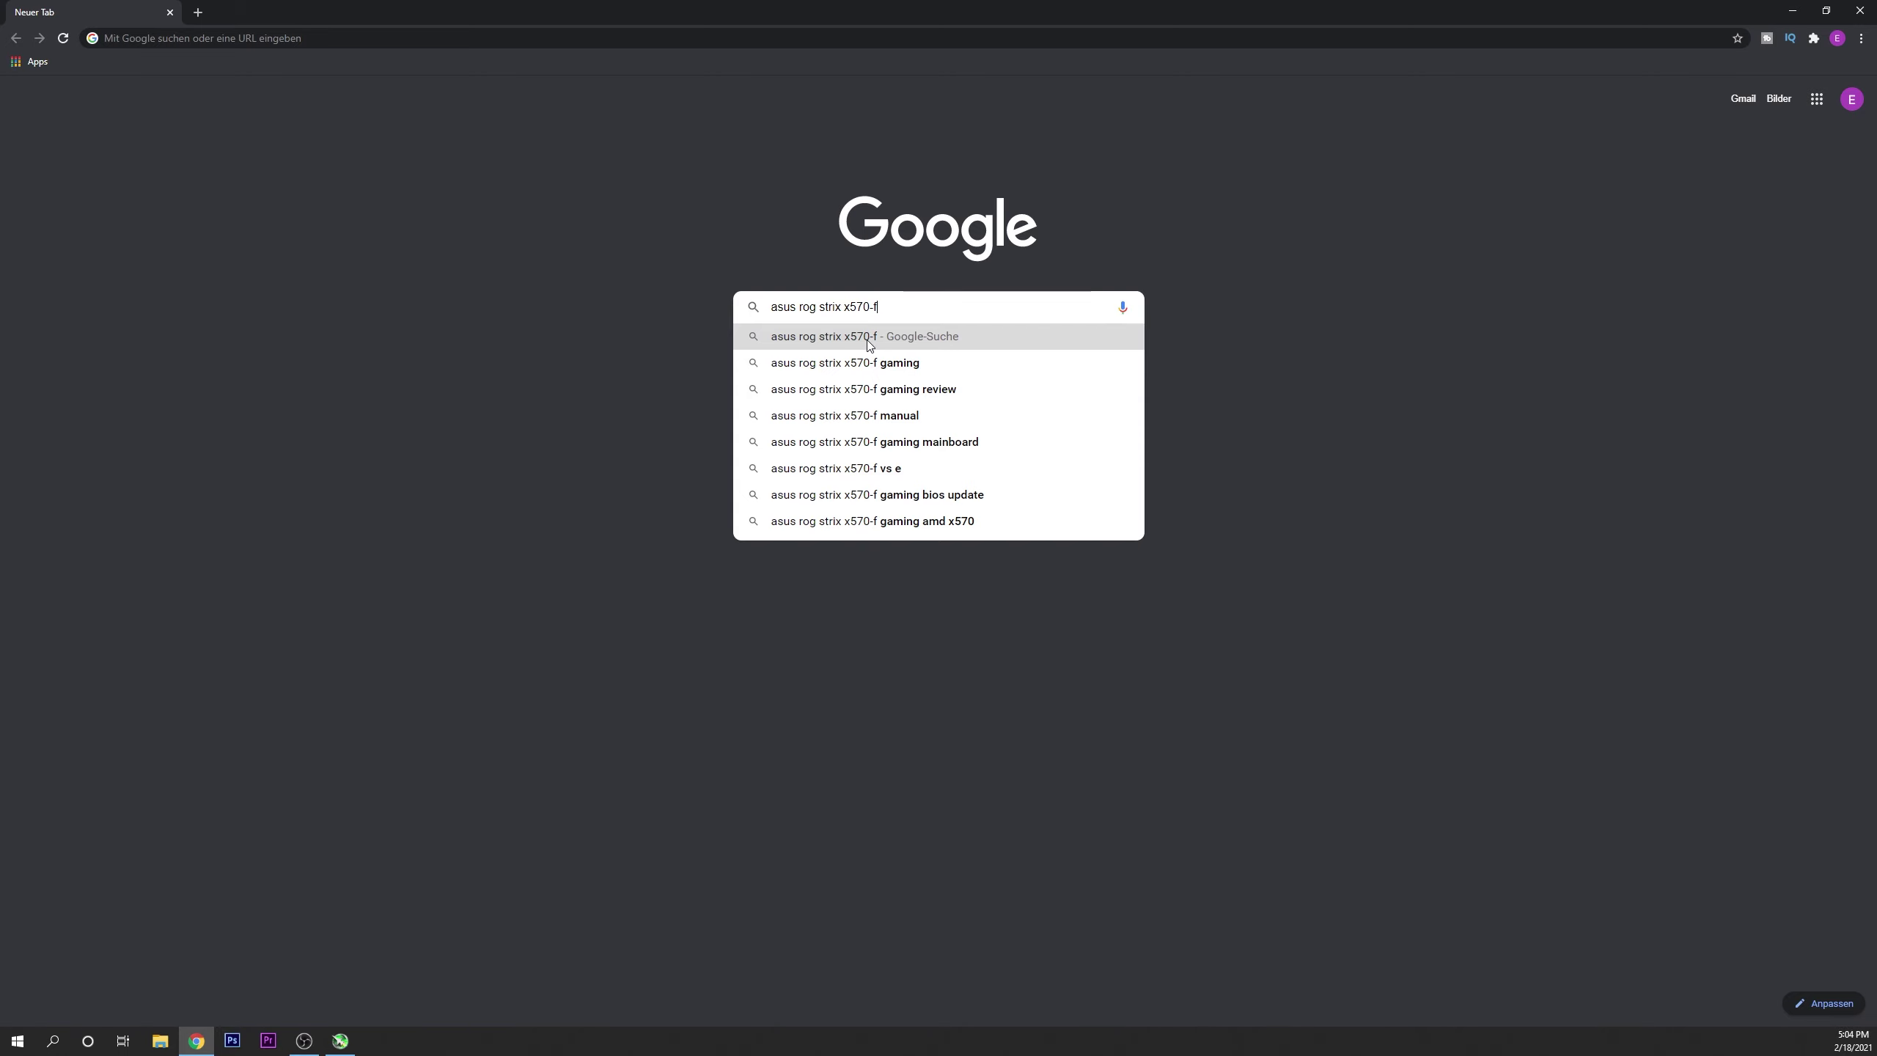
pyautogui.click(868, 342)
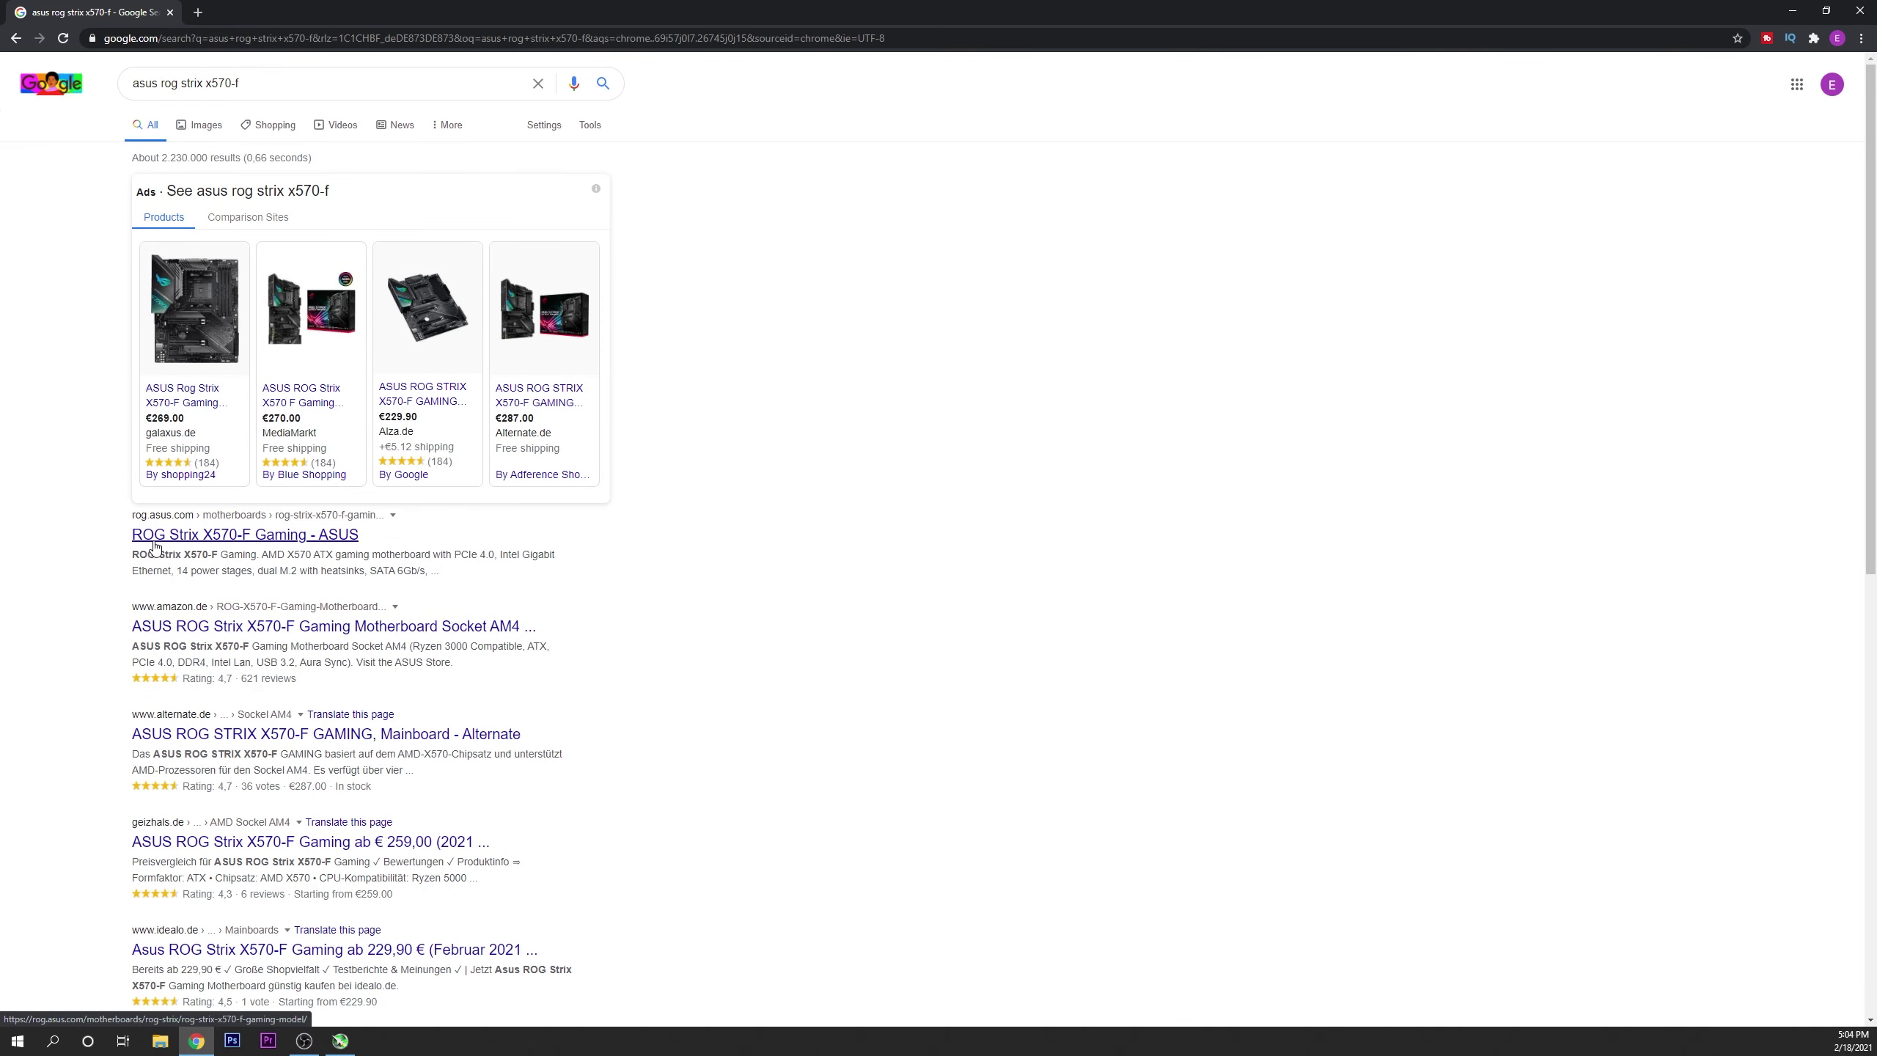
pyautogui.click(156, 547)
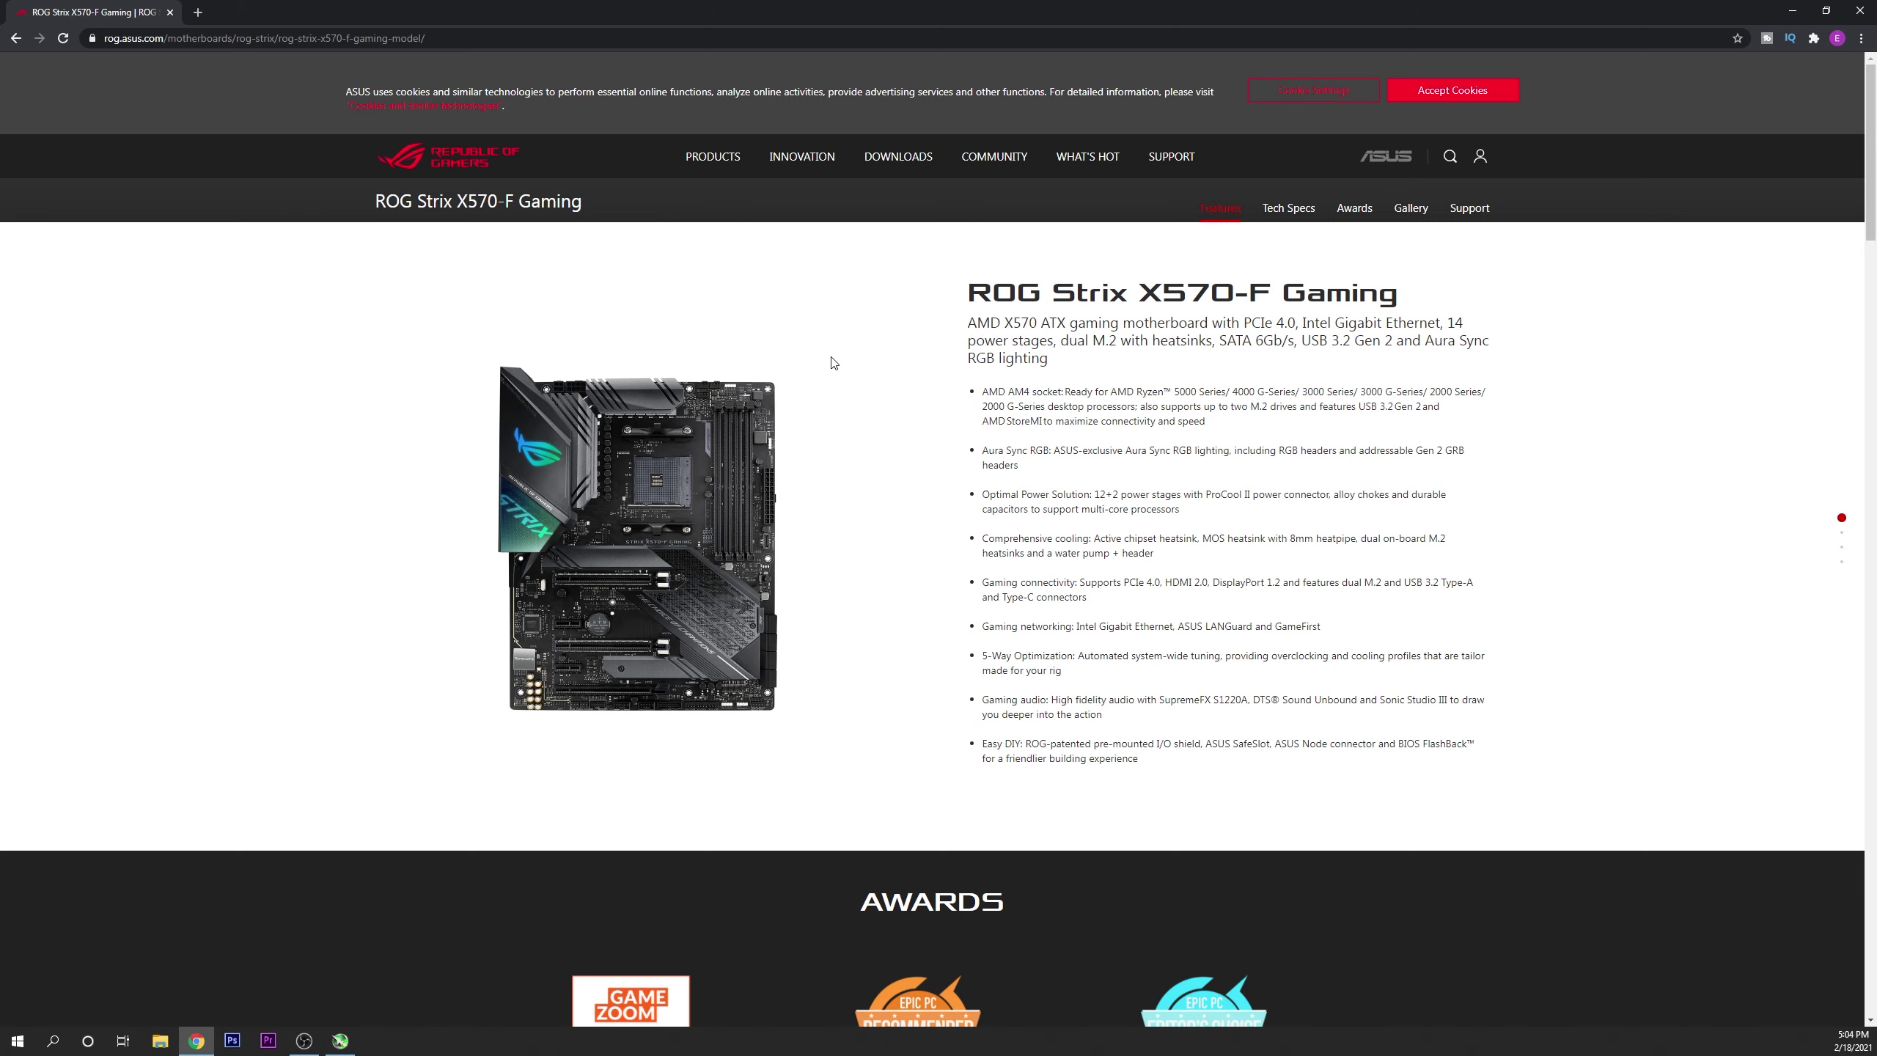
# Show the board's Driver & Utility downloads for Windows 10 64-bit.
pyautogui.click(1471, 211)
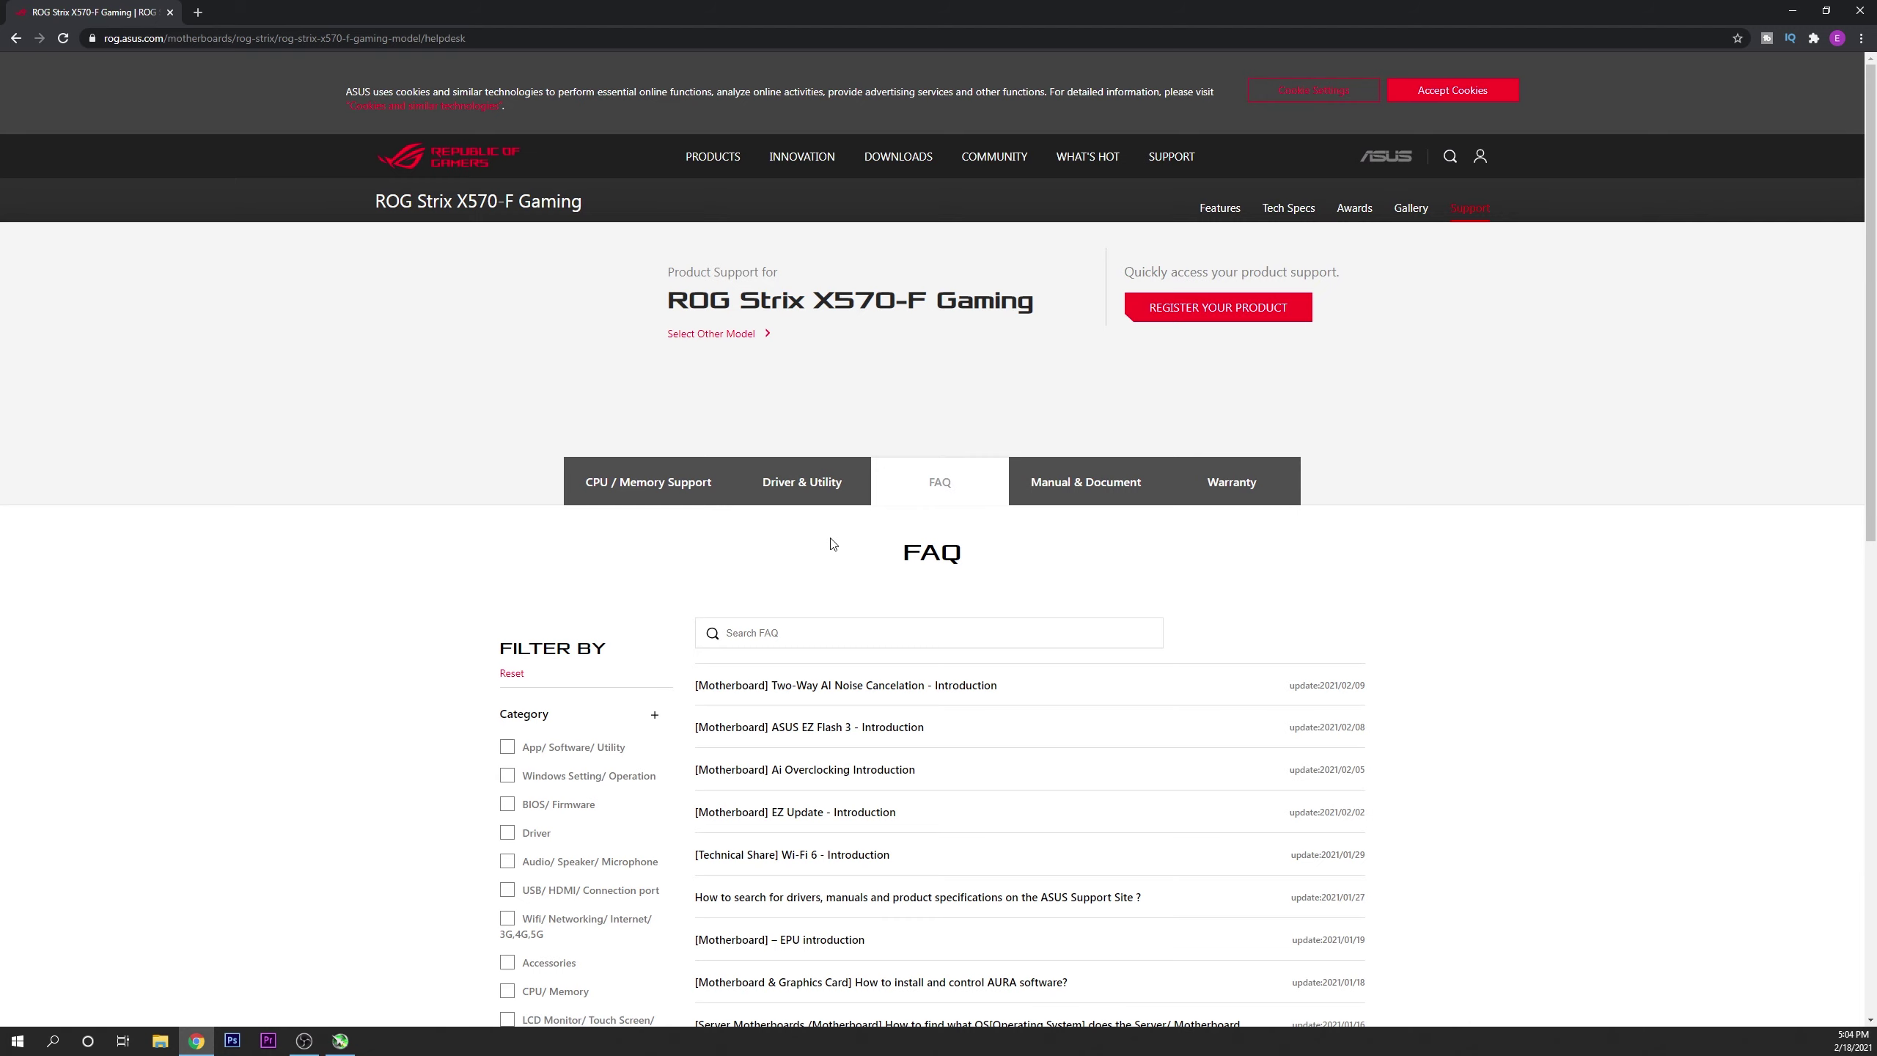
pyautogui.click(816, 497)
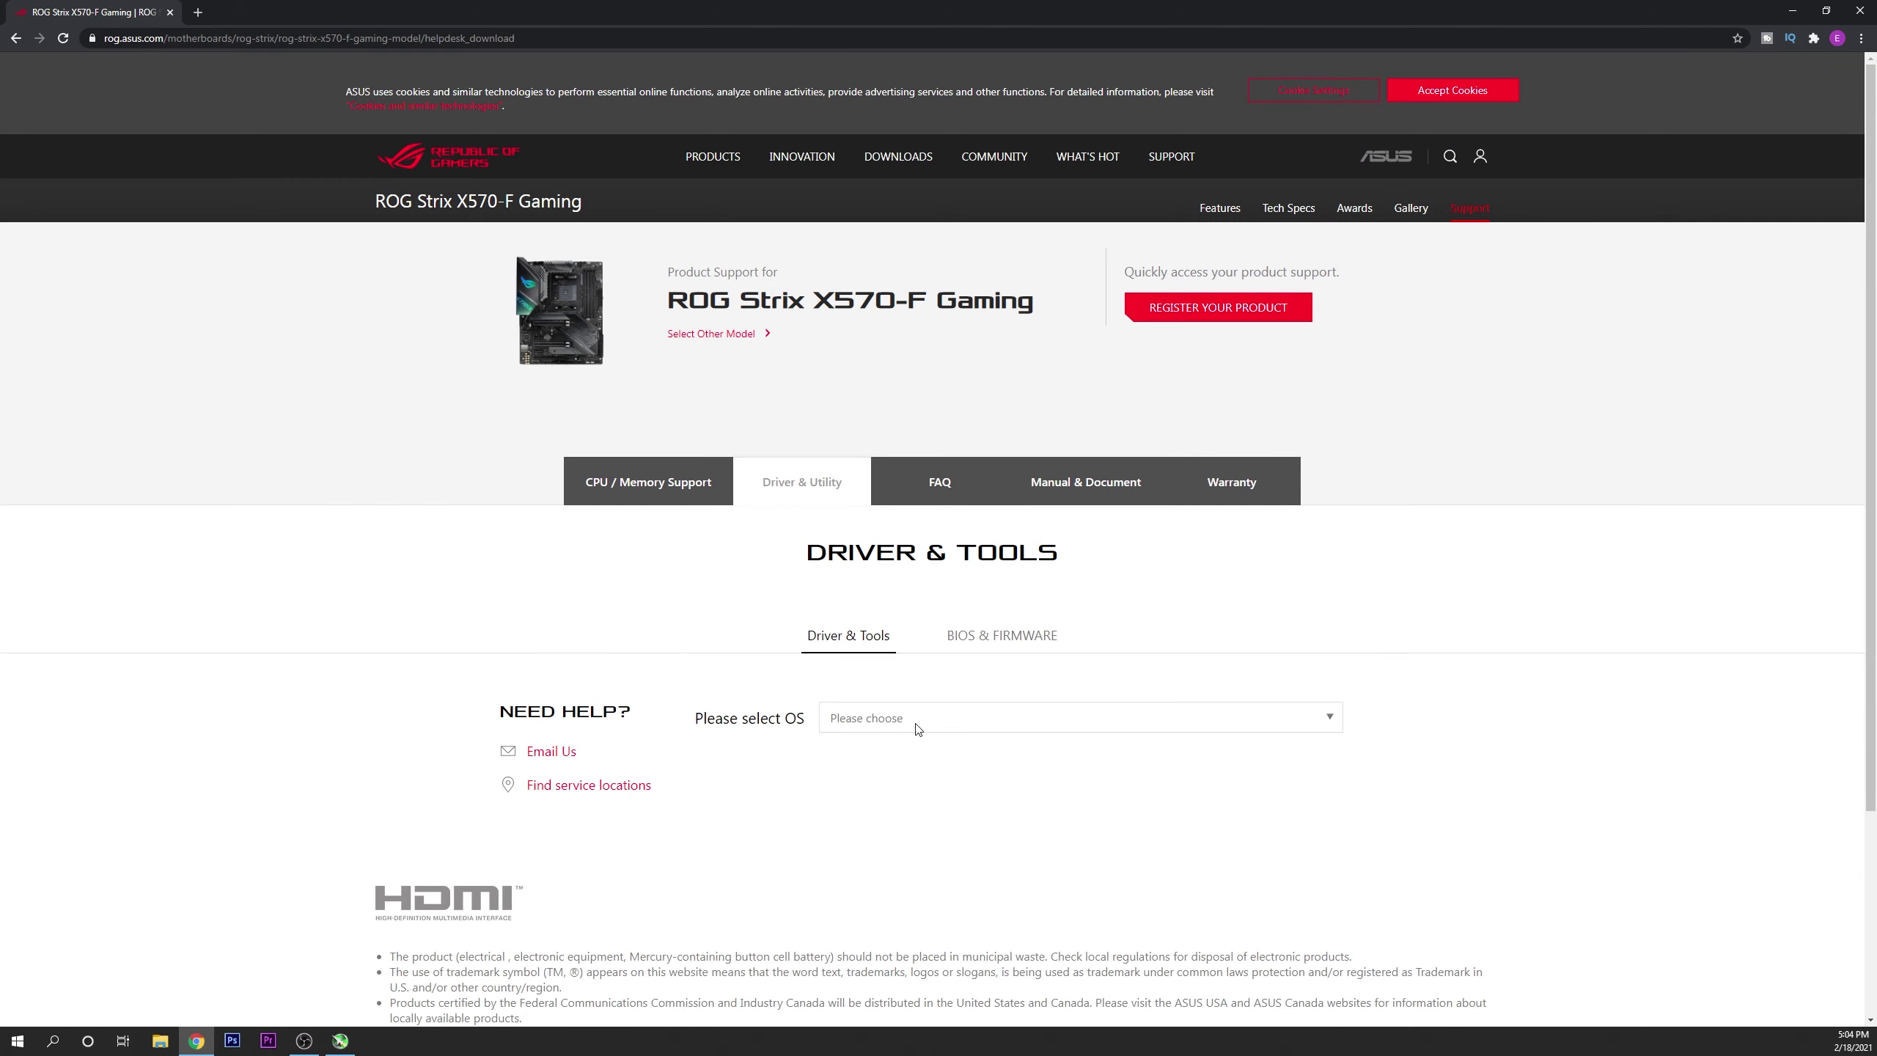
pyautogui.click(917, 728)
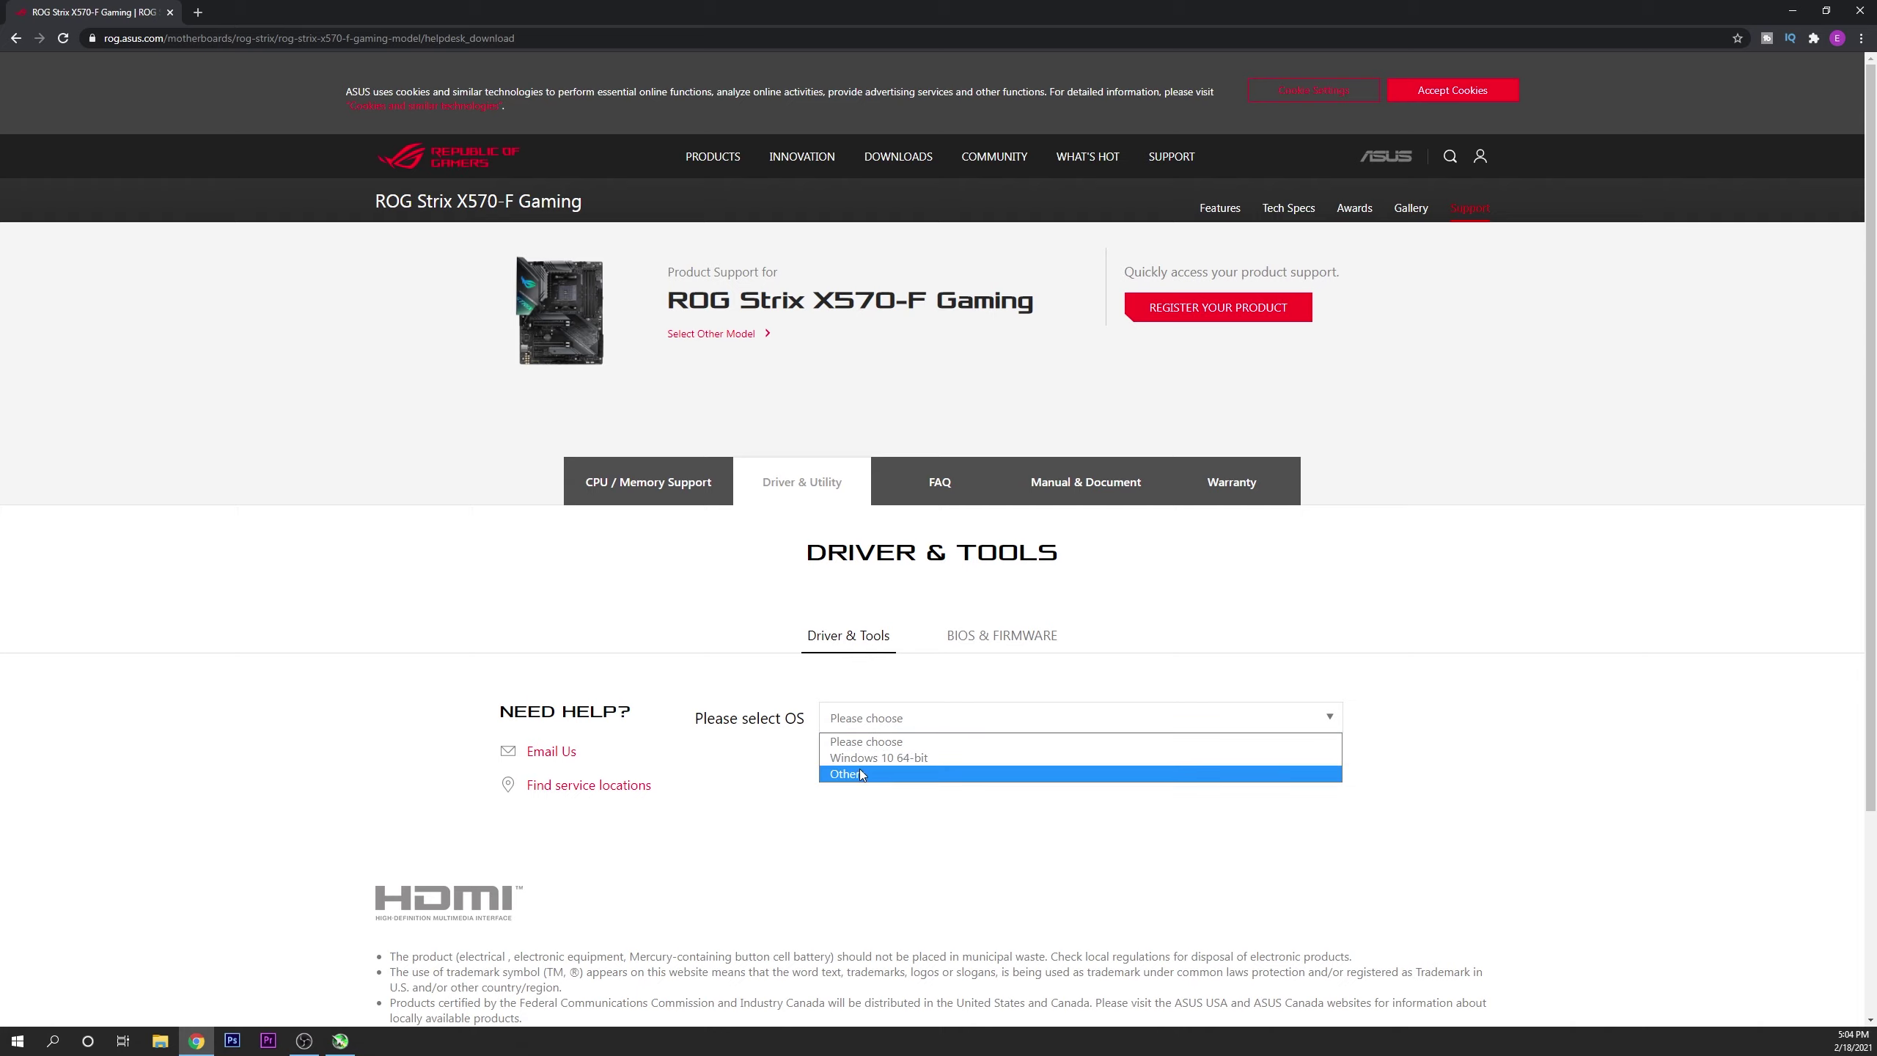
pyautogui.click(940, 762)
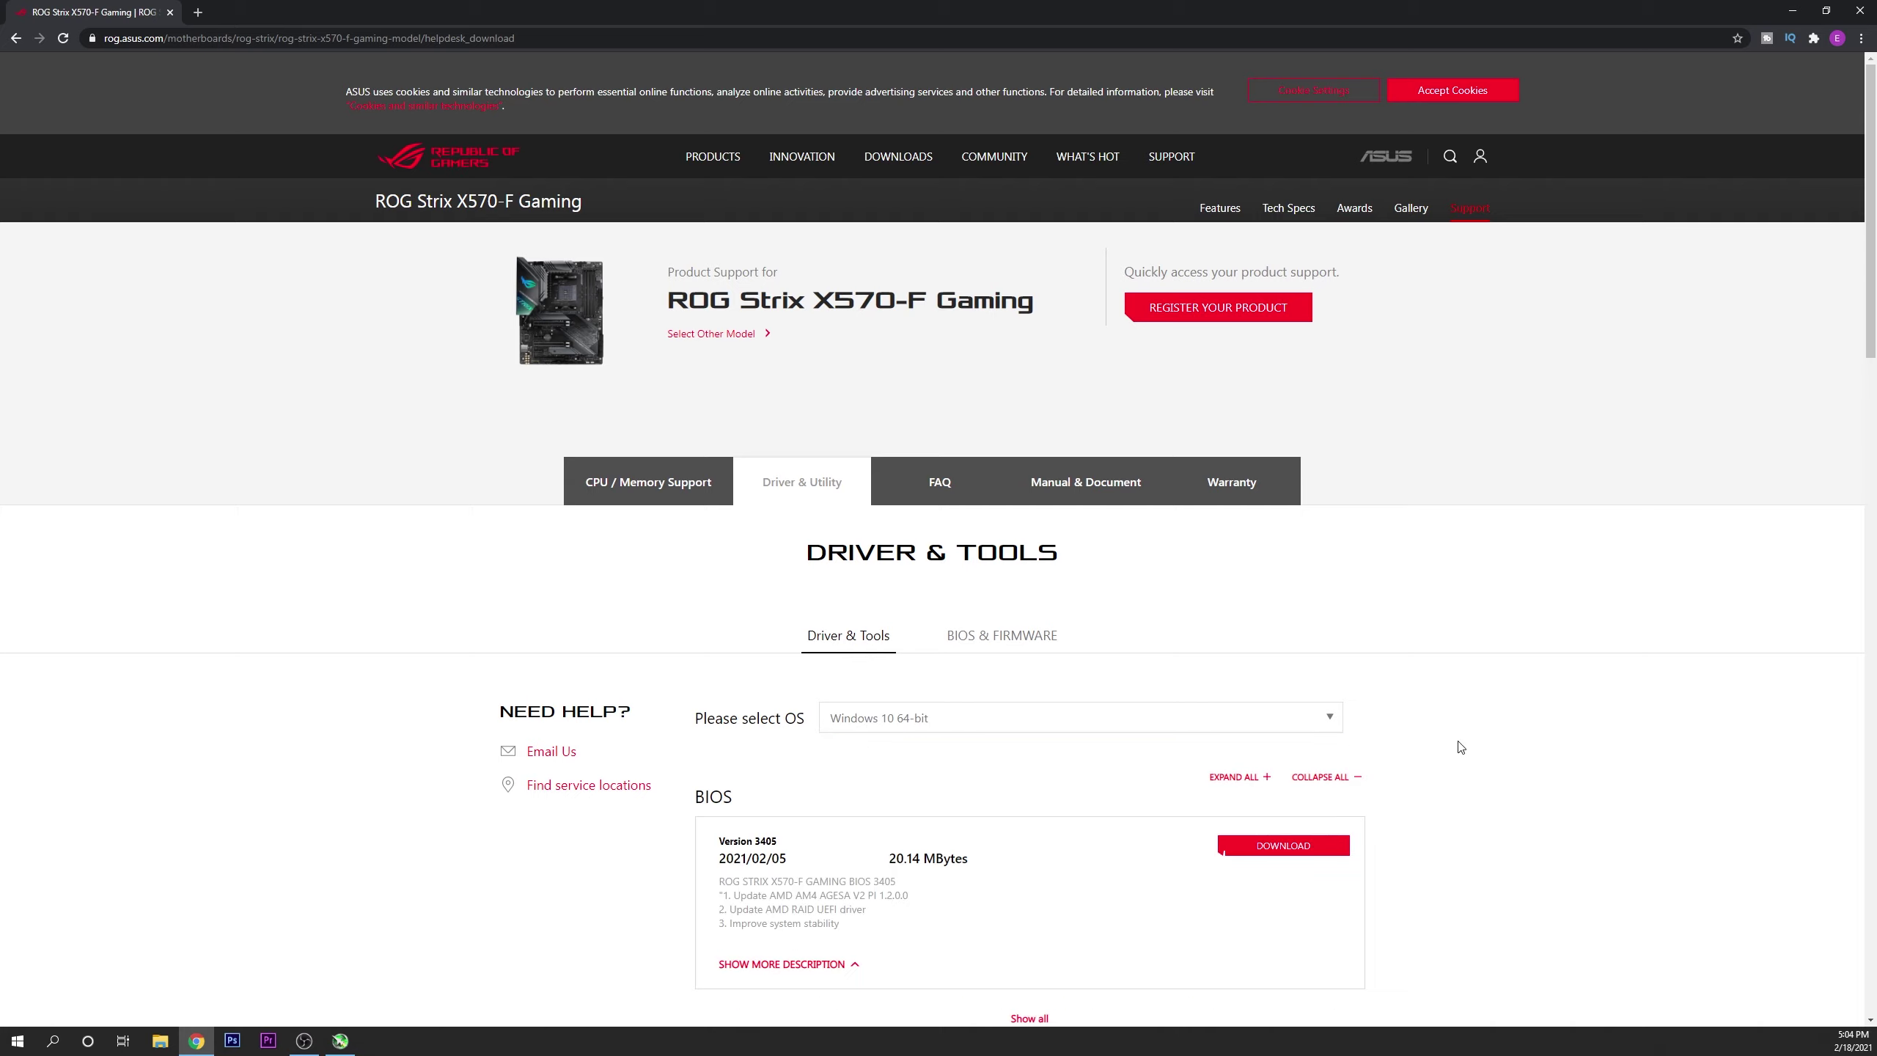
pyautogui.scroll(-5, 1458, 746)
pyautogui.scroll(-5, 1512, 725)
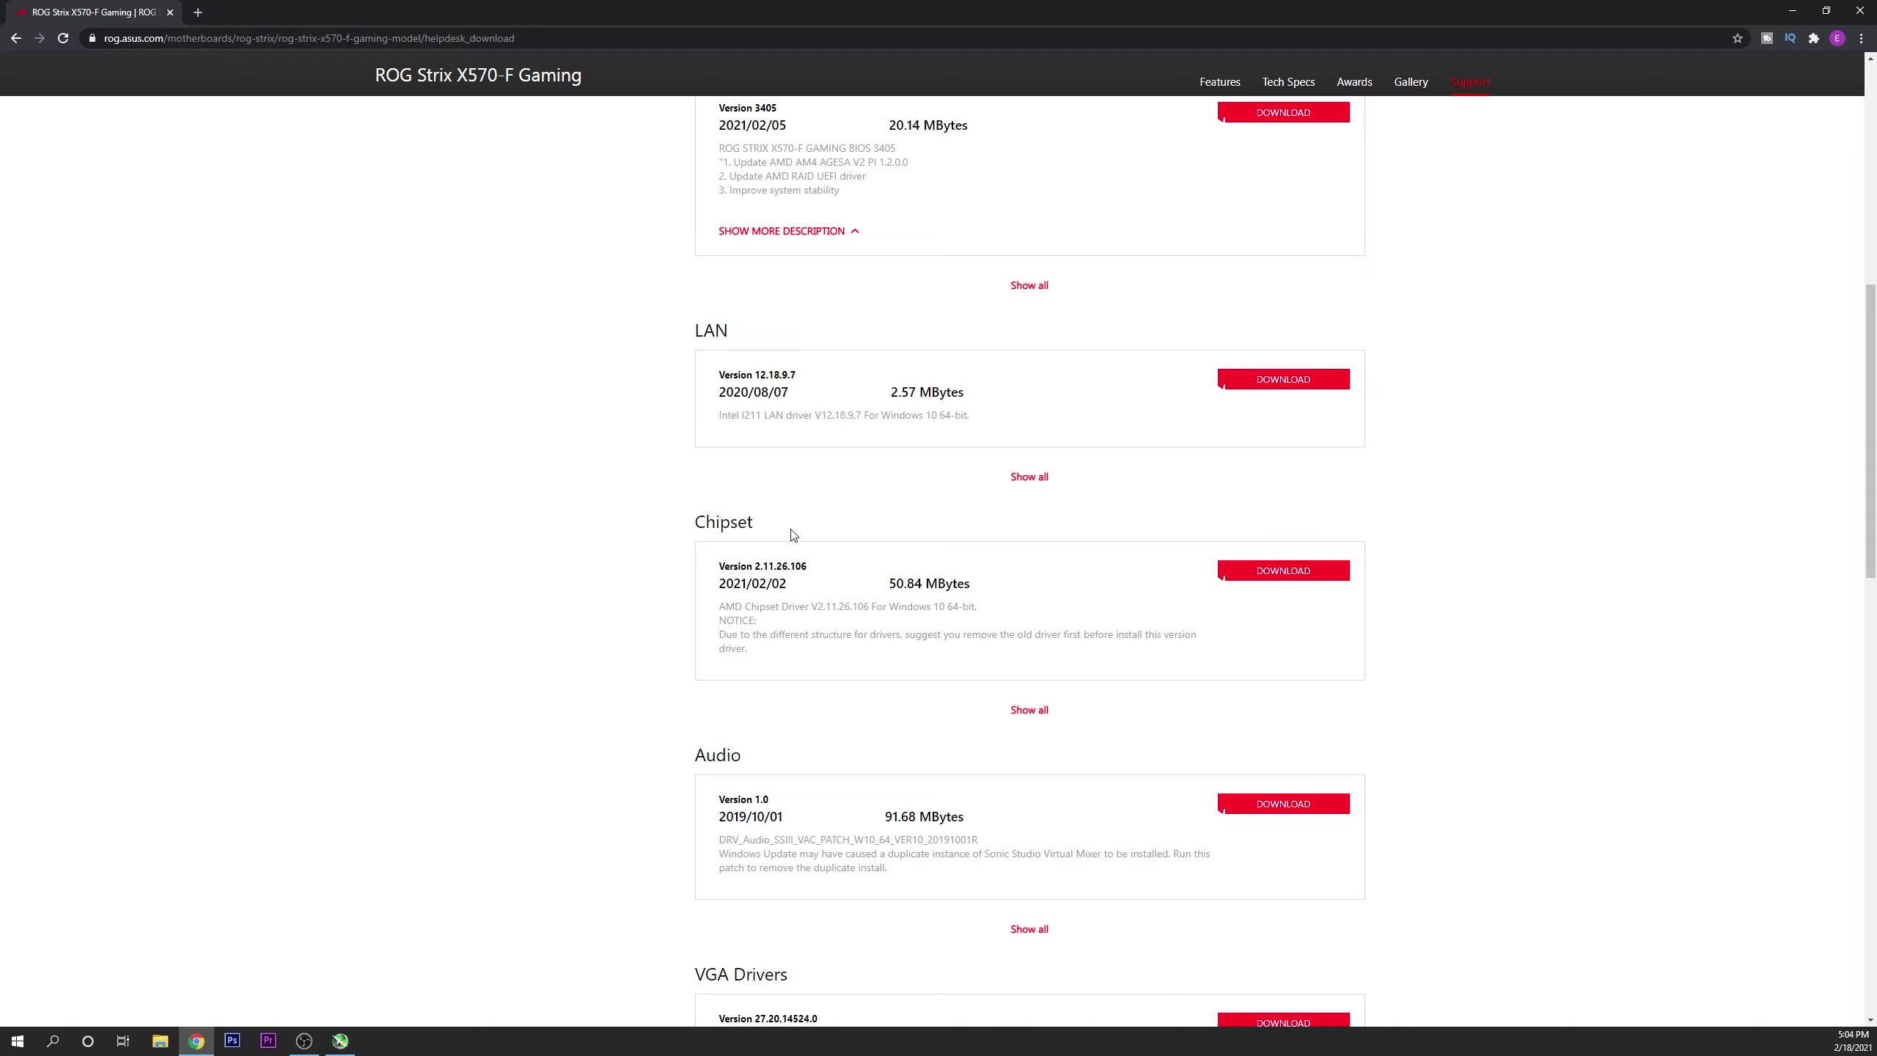
# Download the Chipset package, extract the zip, and run AsusSetup from the extracted folder.
pyautogui.click(1284, 570)
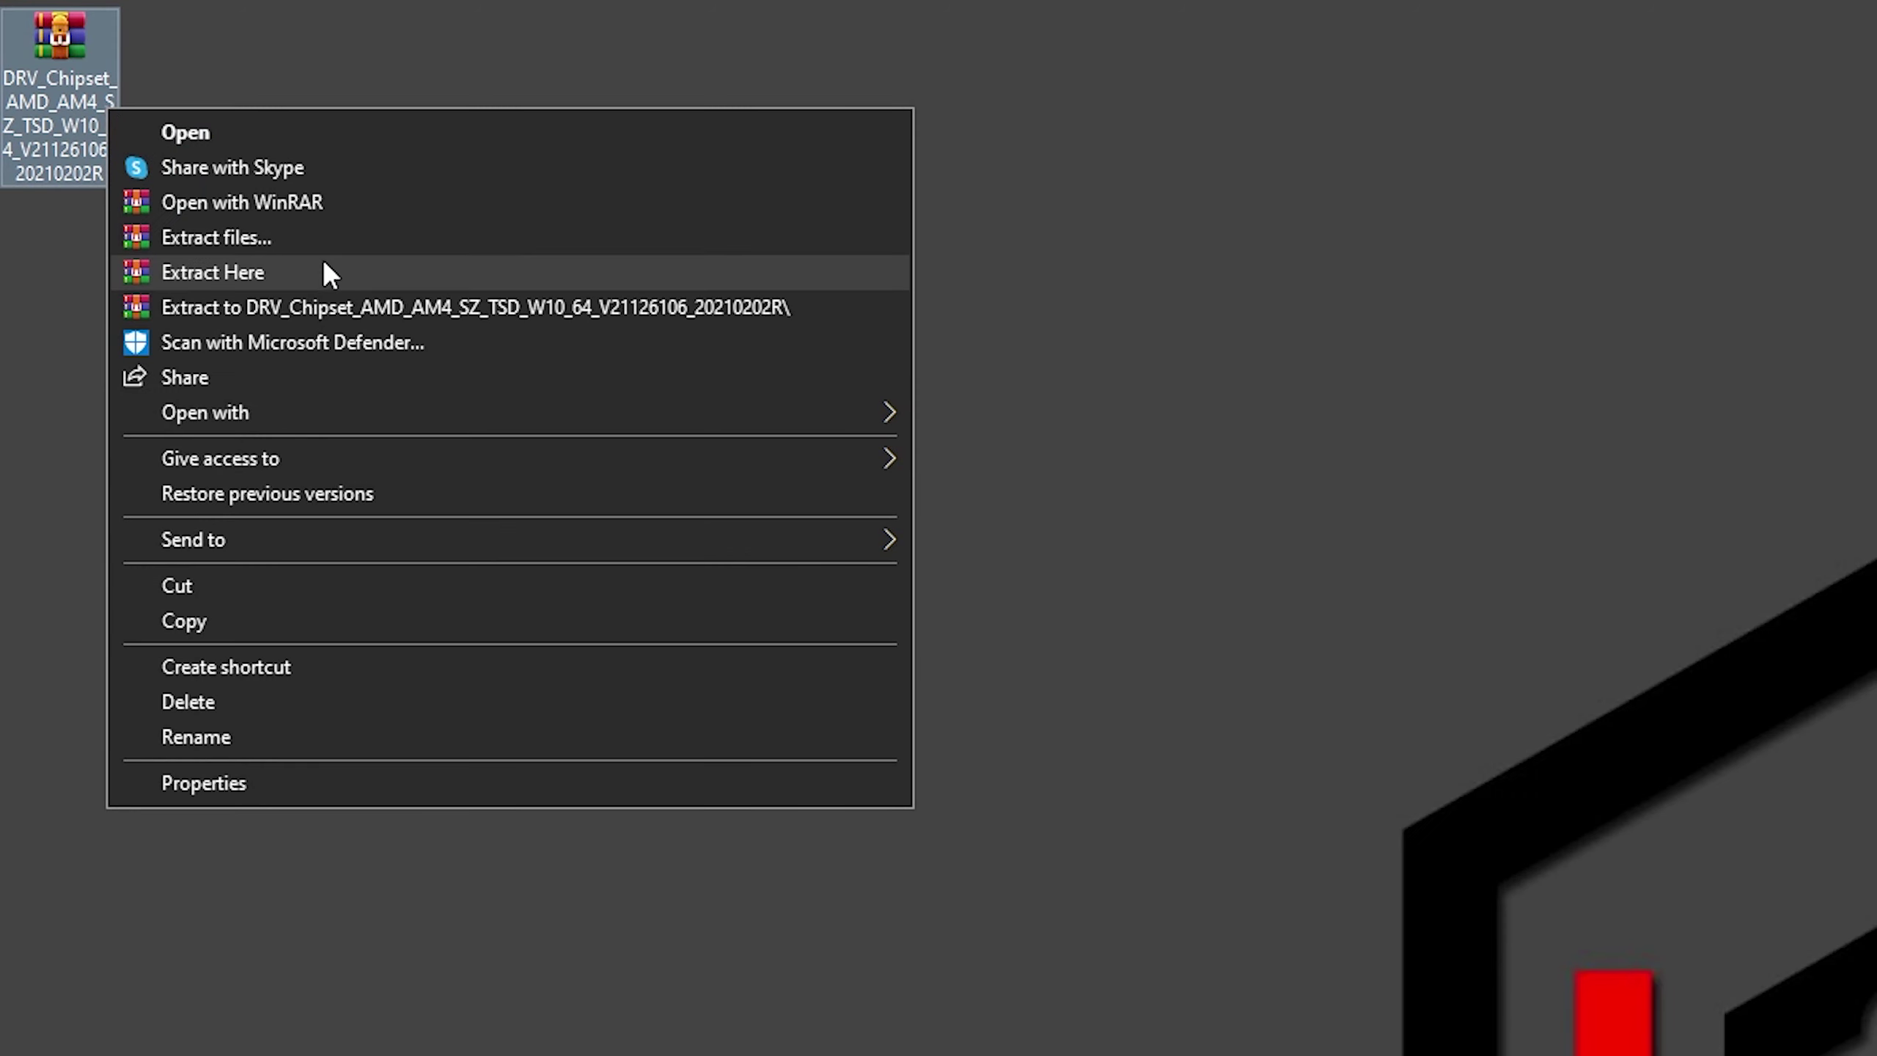
pyautogui.click(257, 238)
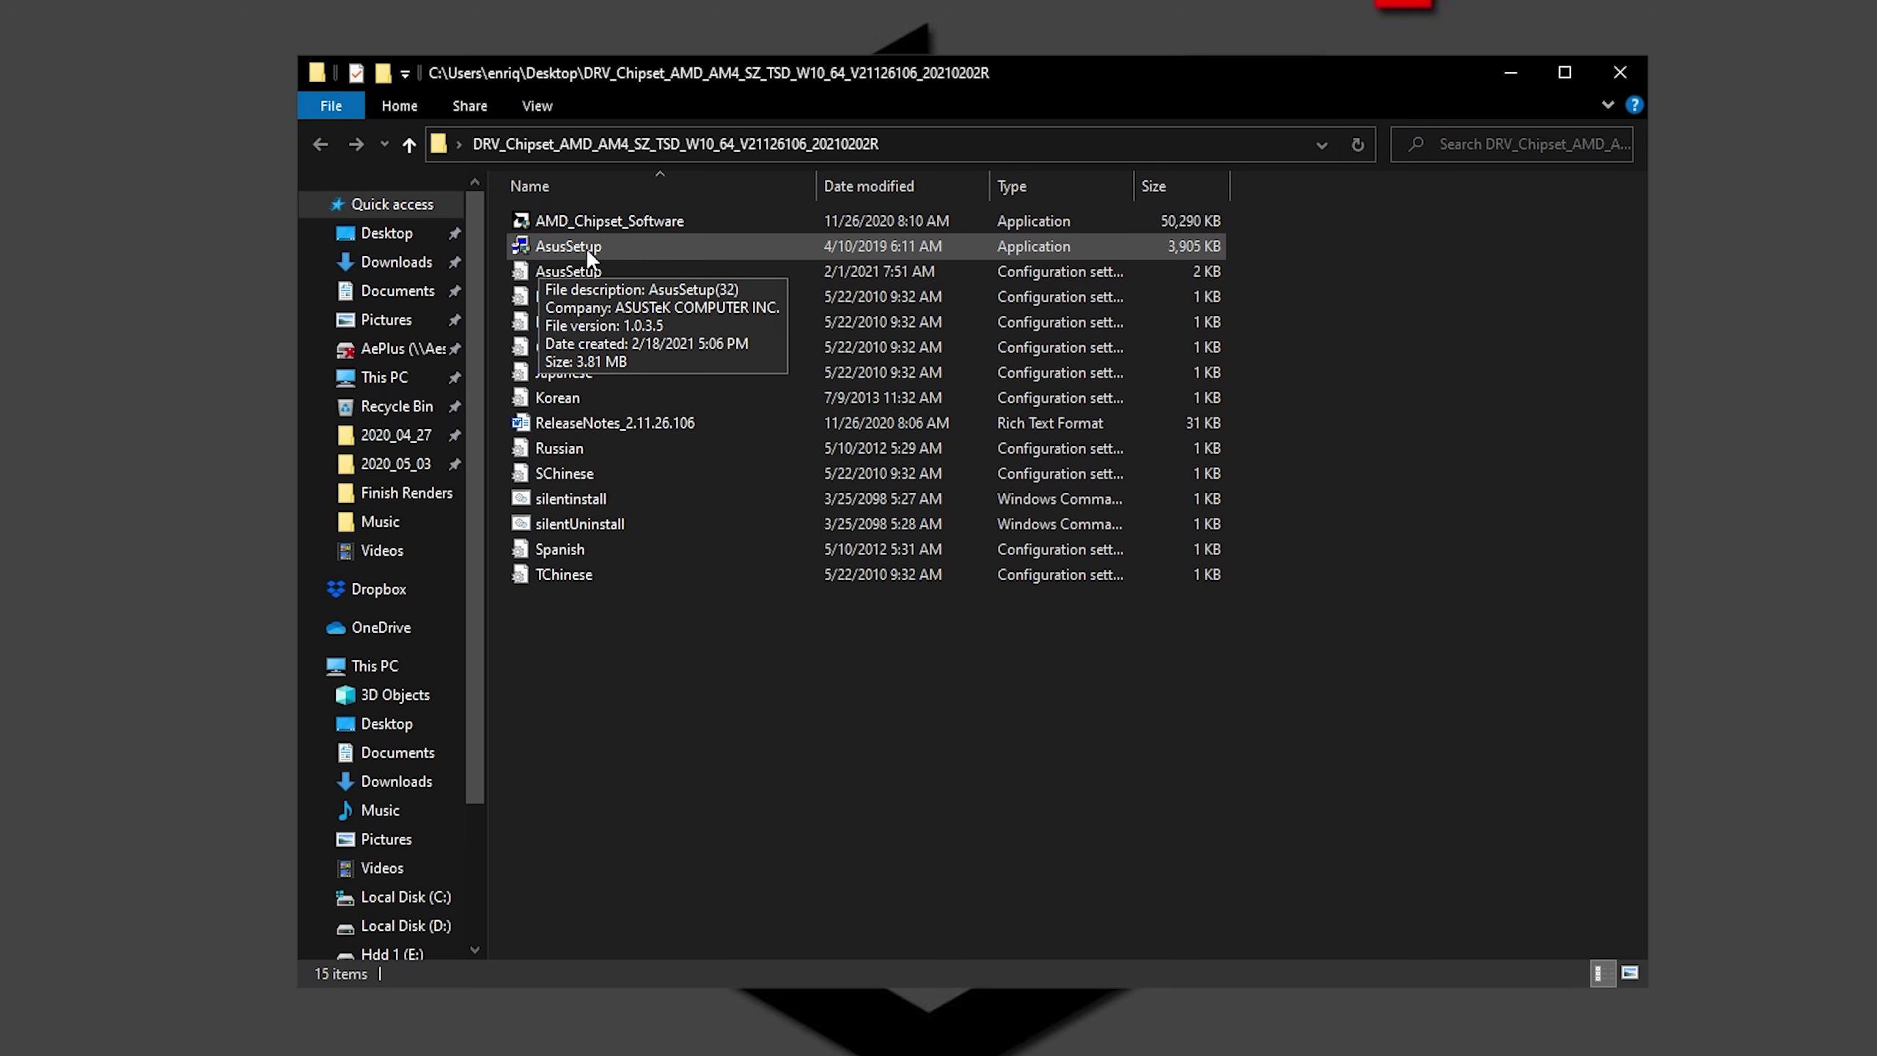
pyautogui.doubleClick(569, 246)
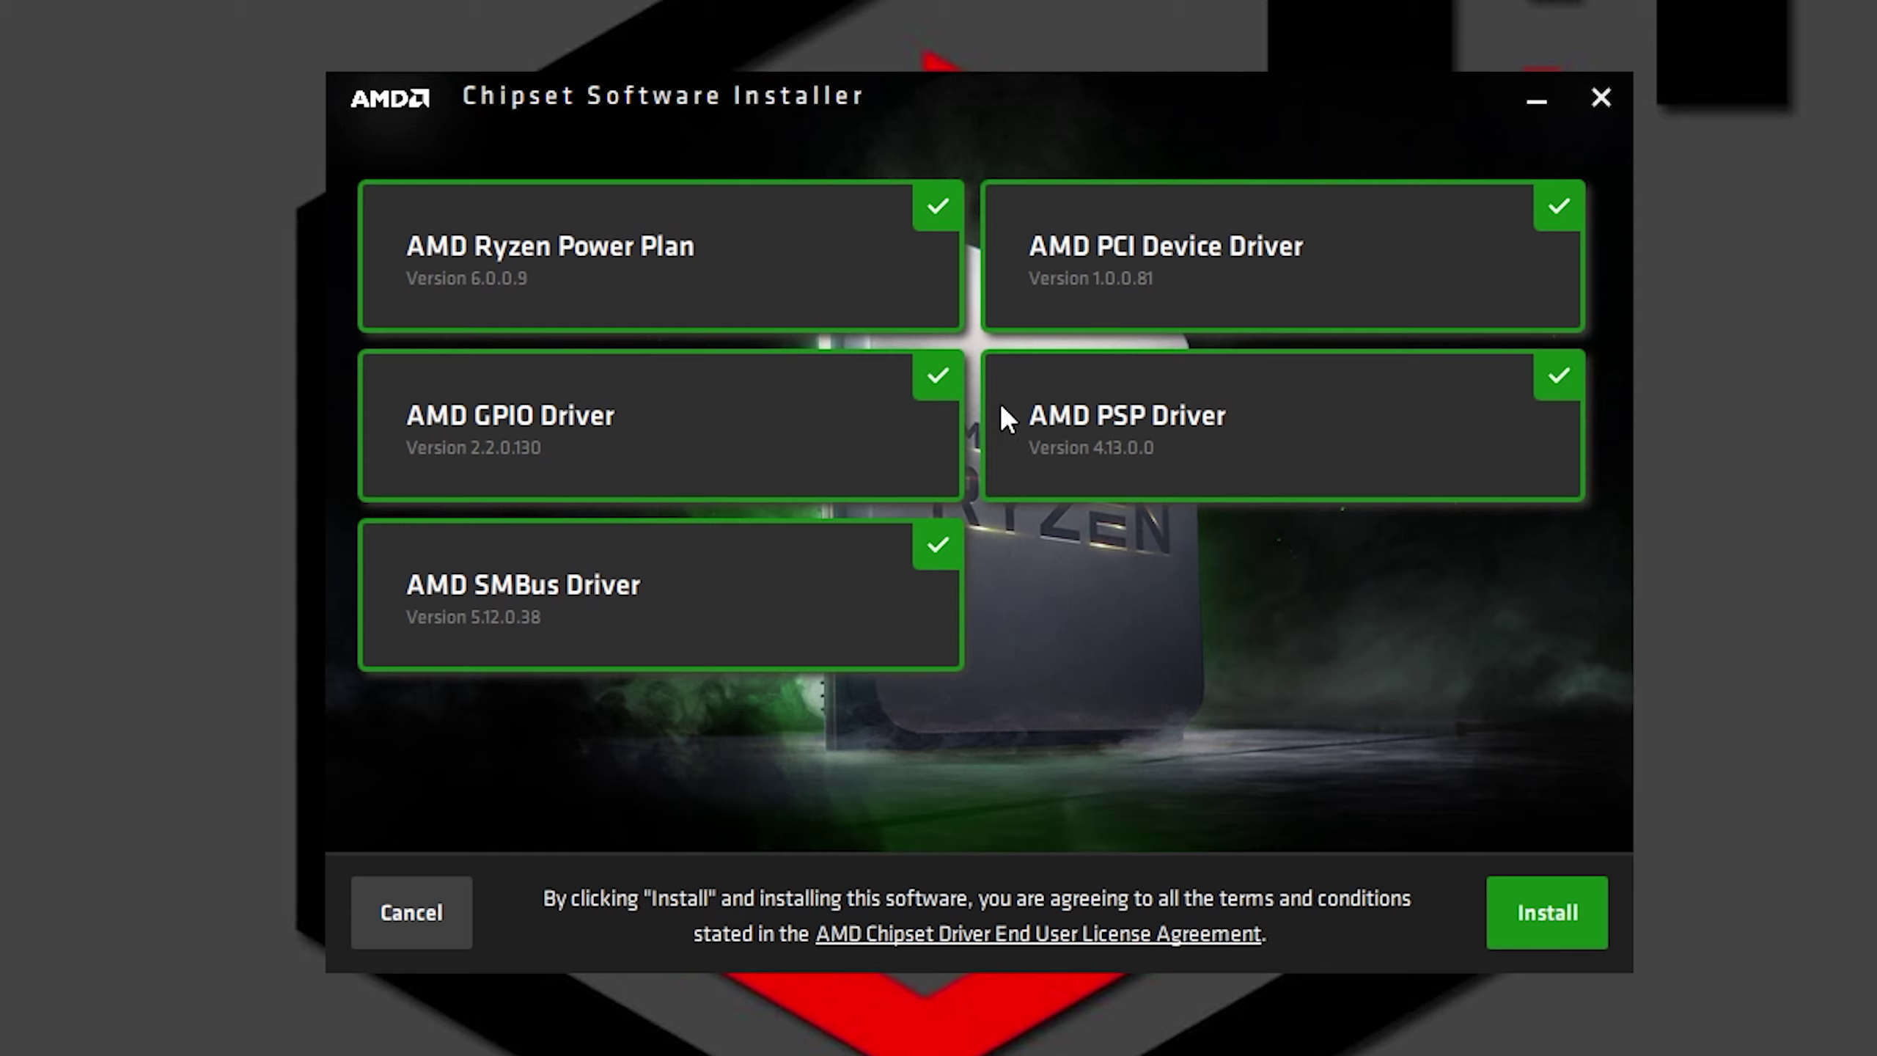
# Untick the AMD GPIO, SMBus, PCI Device and PSP drivers, leaving AMD Ryzen Power Plan.
pyautogui.click(954, 392)
pyautogui.click(928, 551)
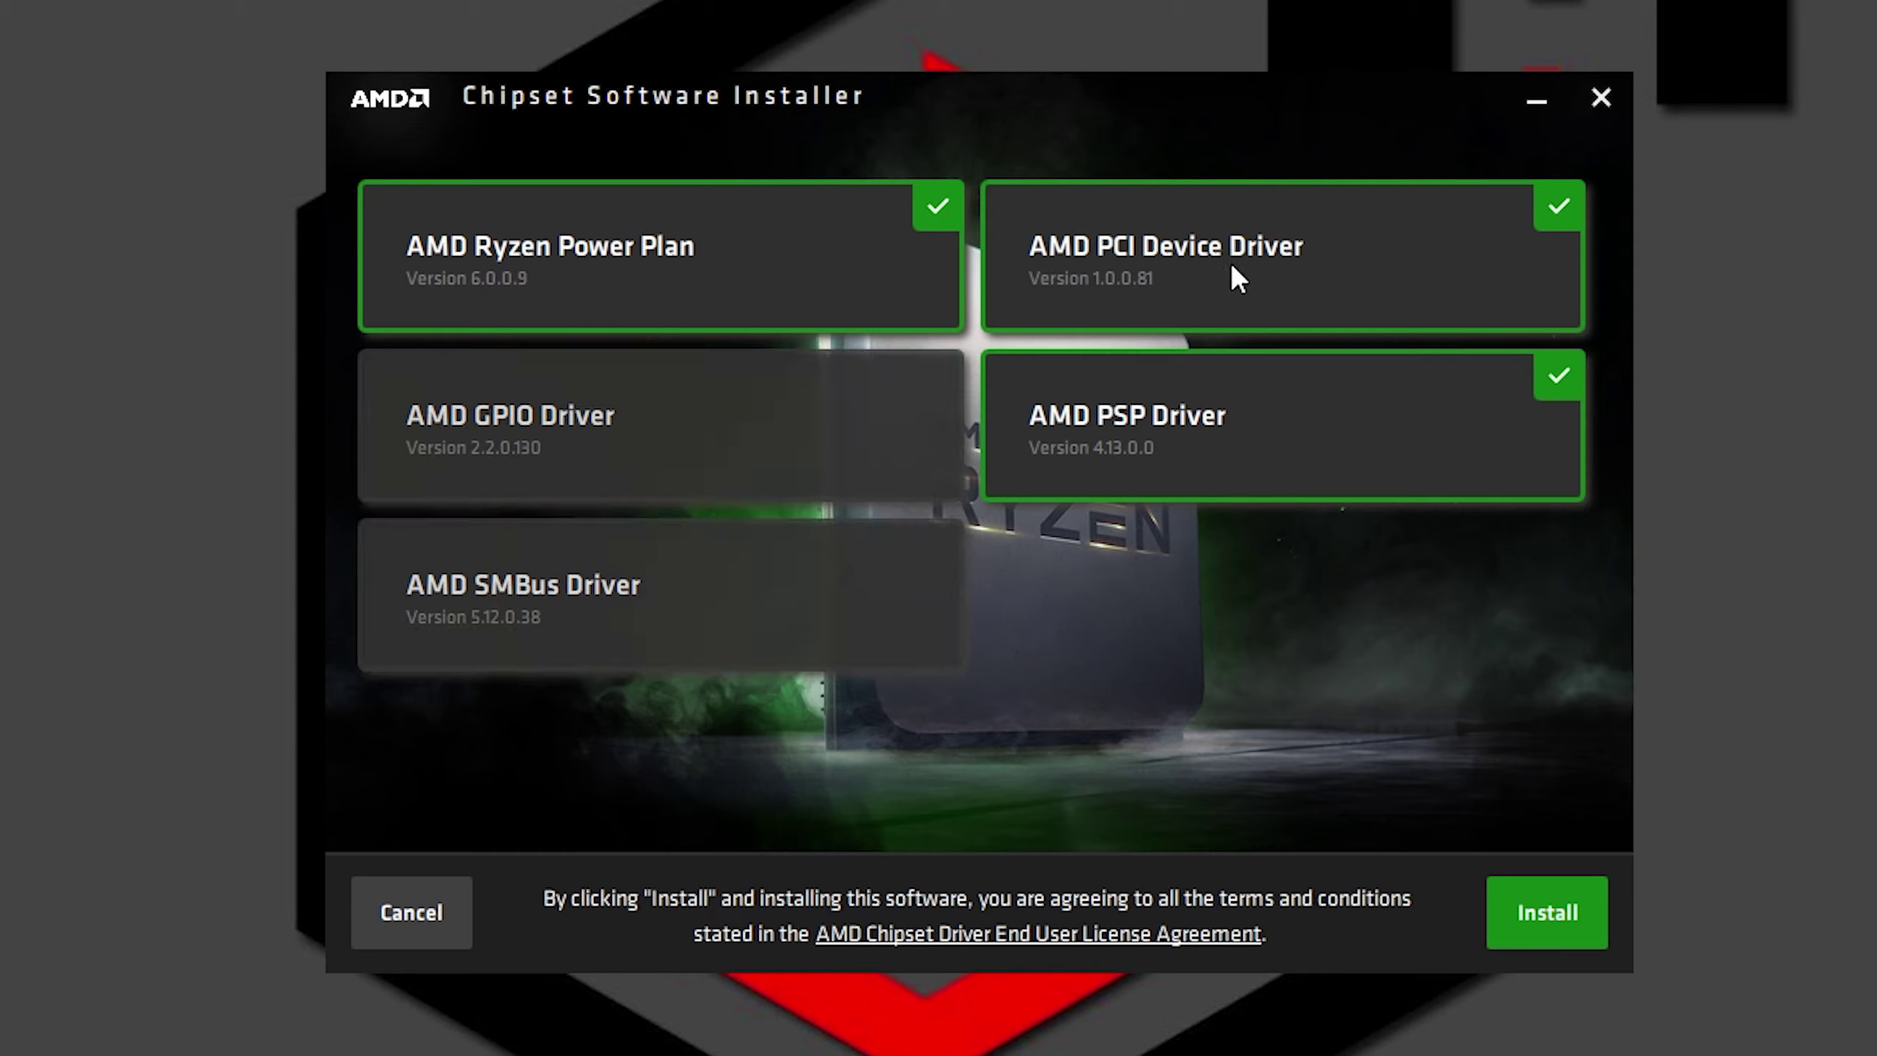
pyautogui.click(1528, 214)
pyautogui.click(1535, 371)
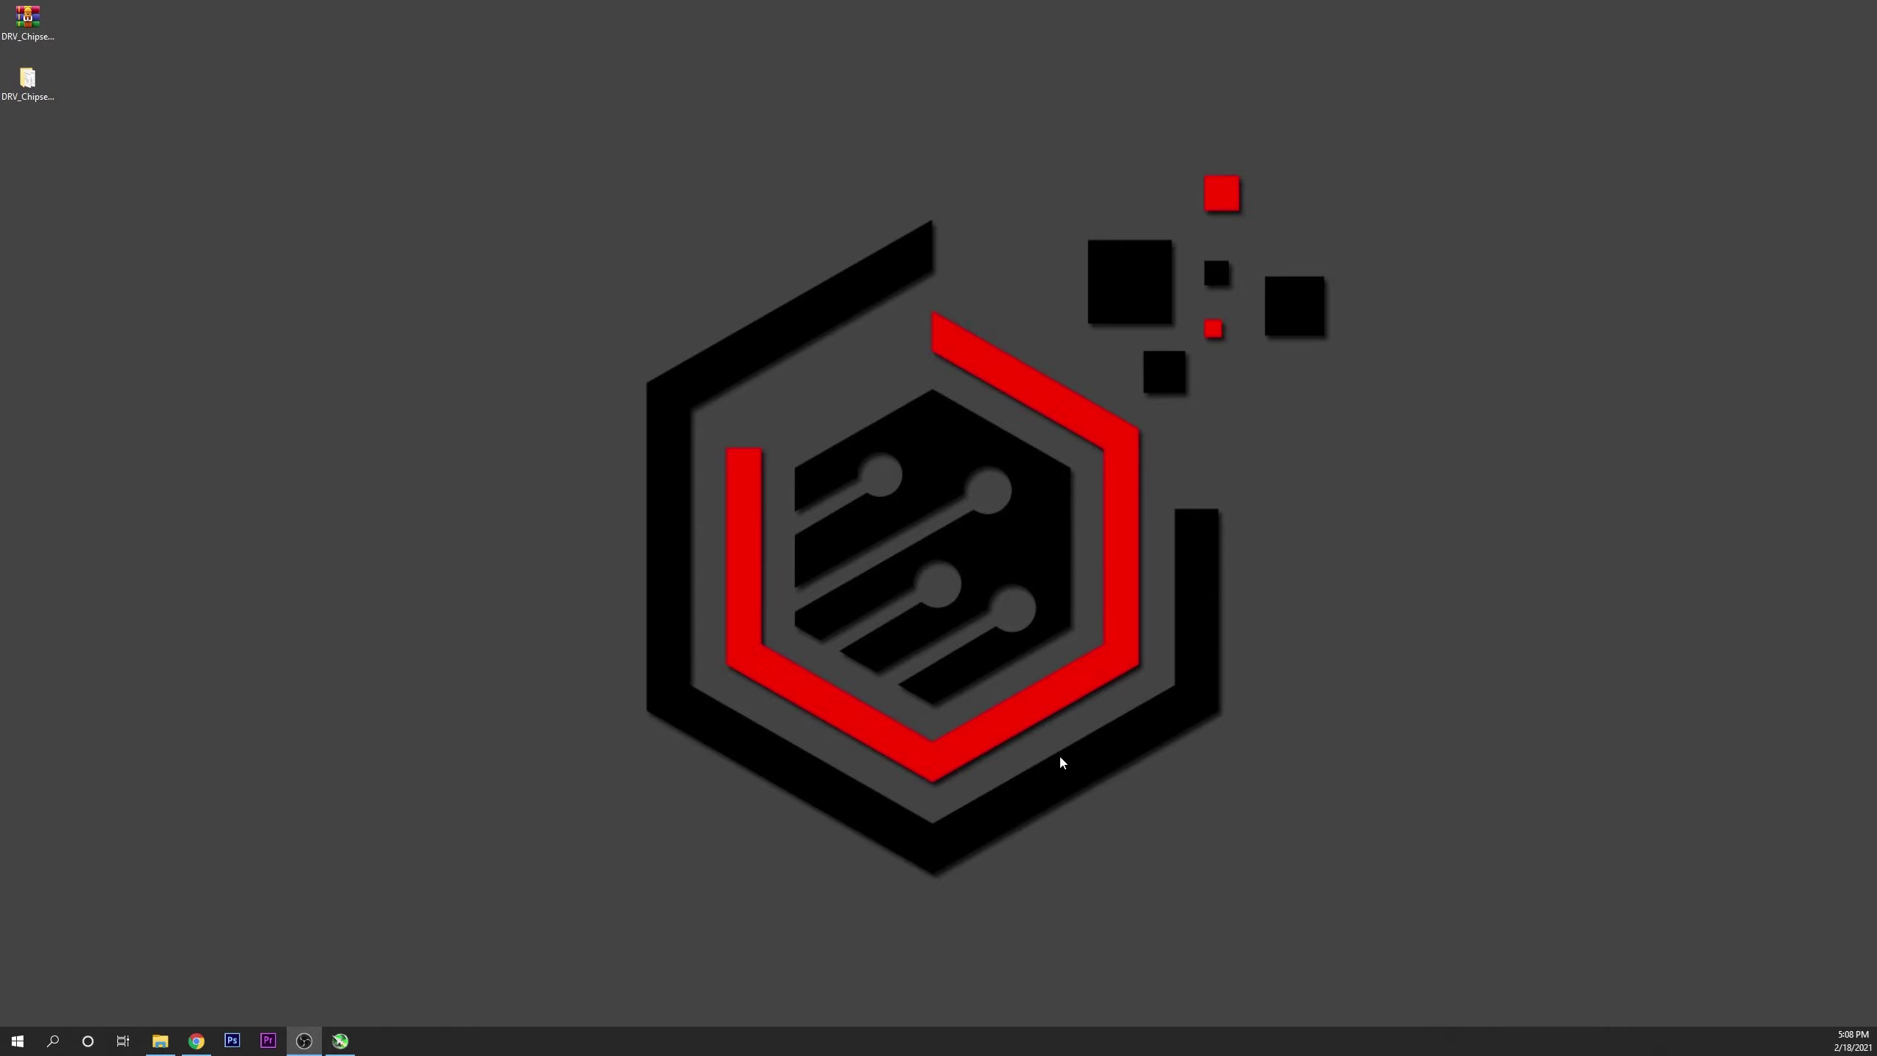
# On AMD's support page, select Chipsets > AMD Socket AM4 > X570 and submit.
pyautogui.click(195, 1040)
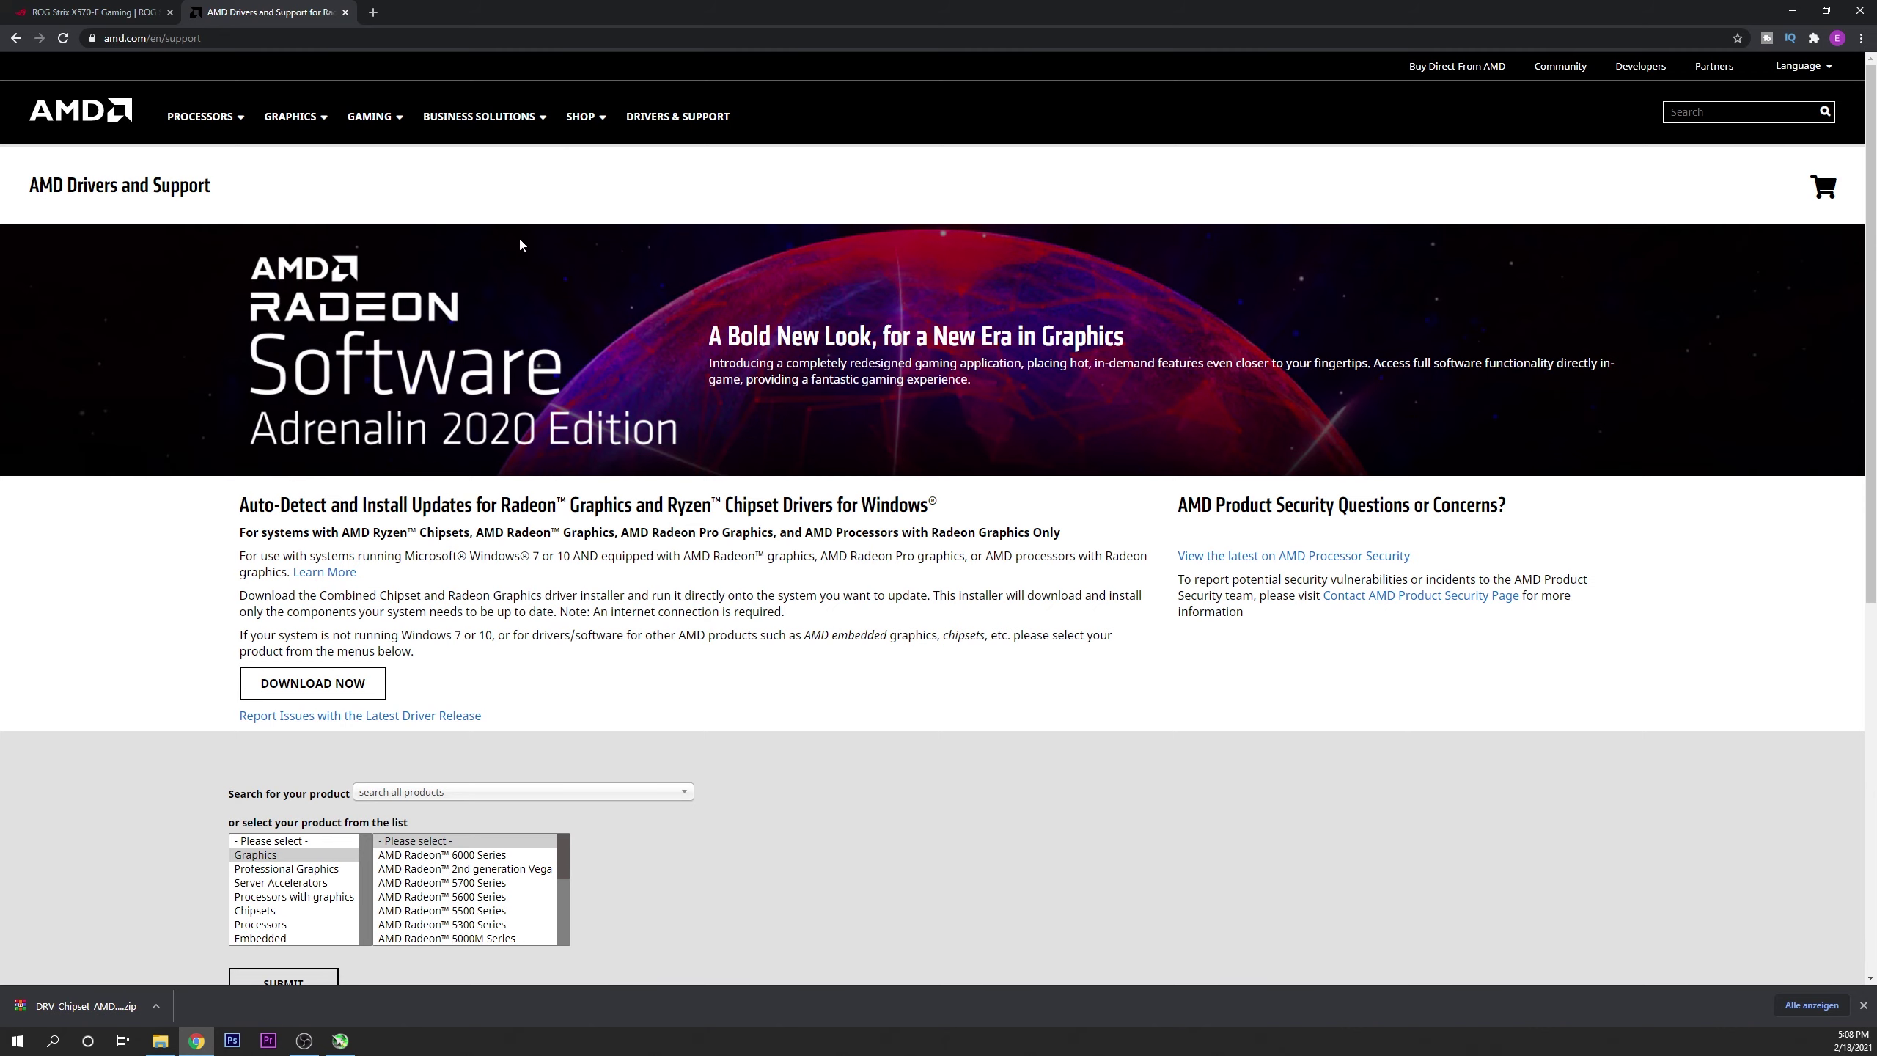
pyautogui.scroll(-2, 520, 241)
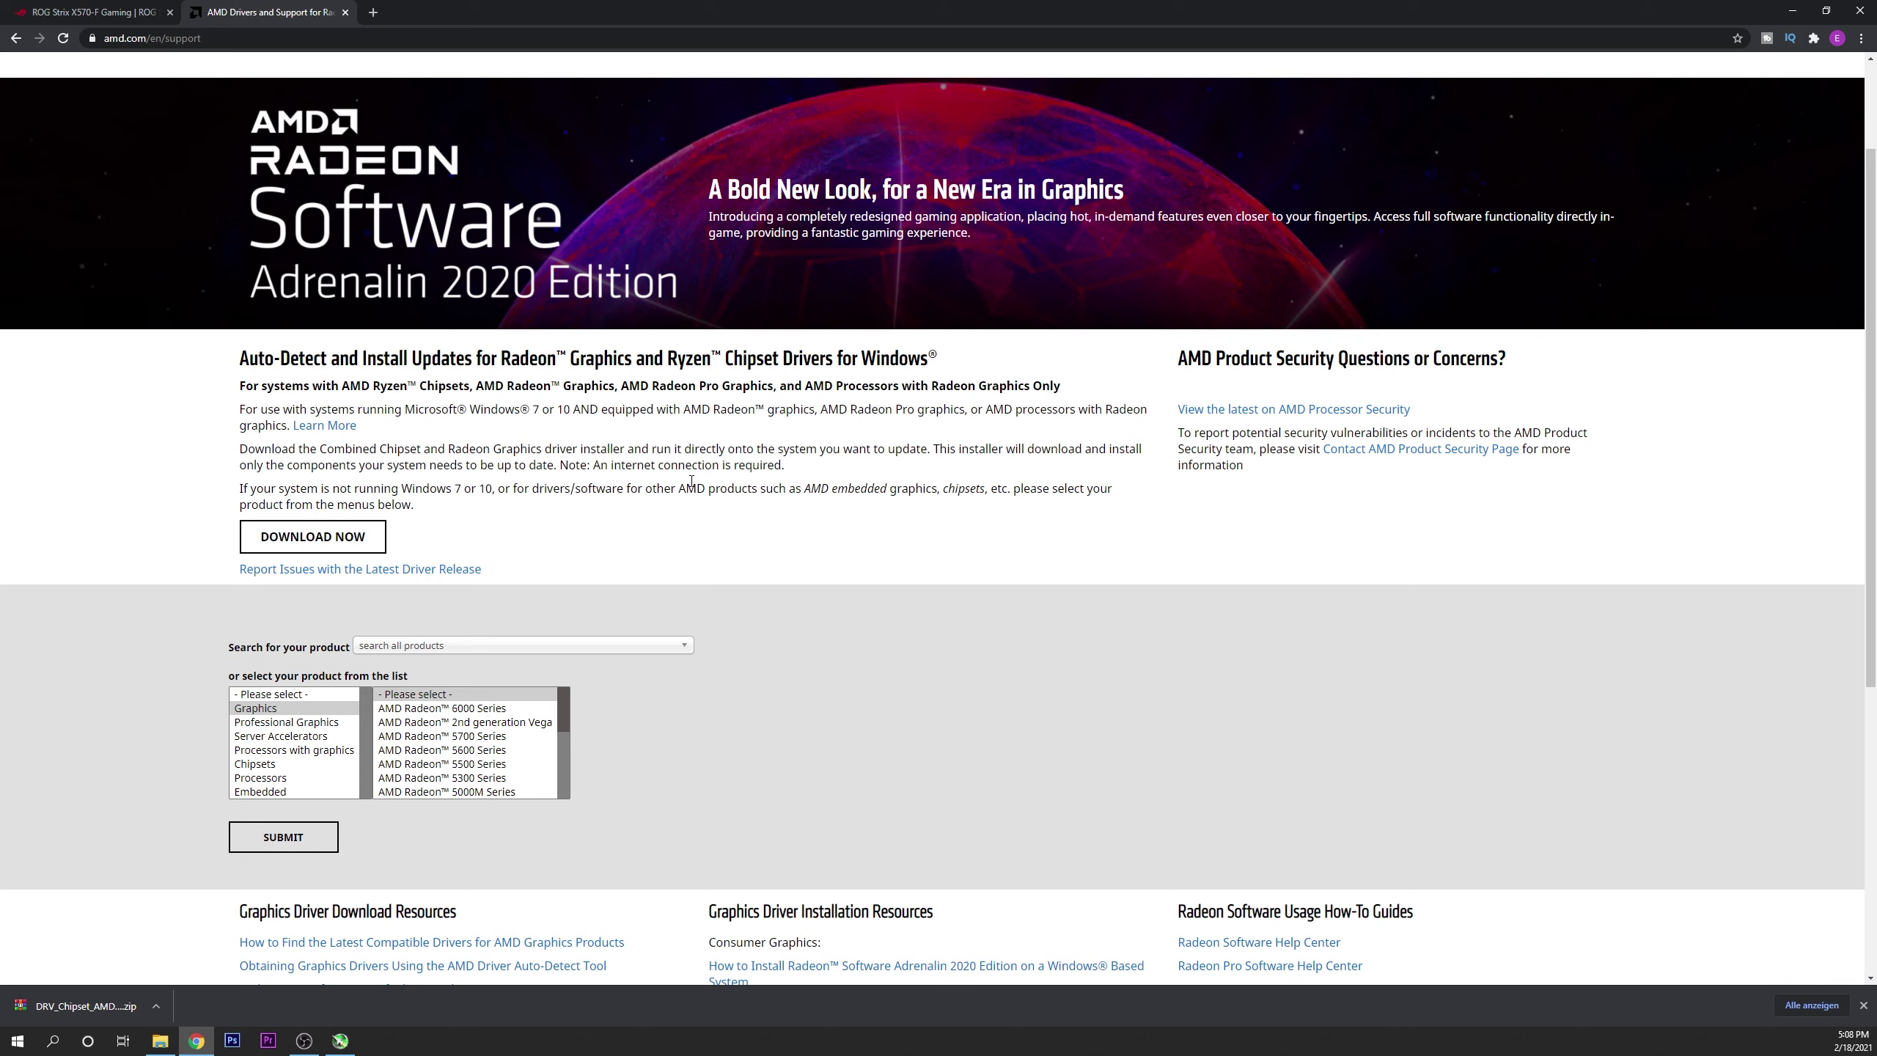
pyautogui.click(252, 766)
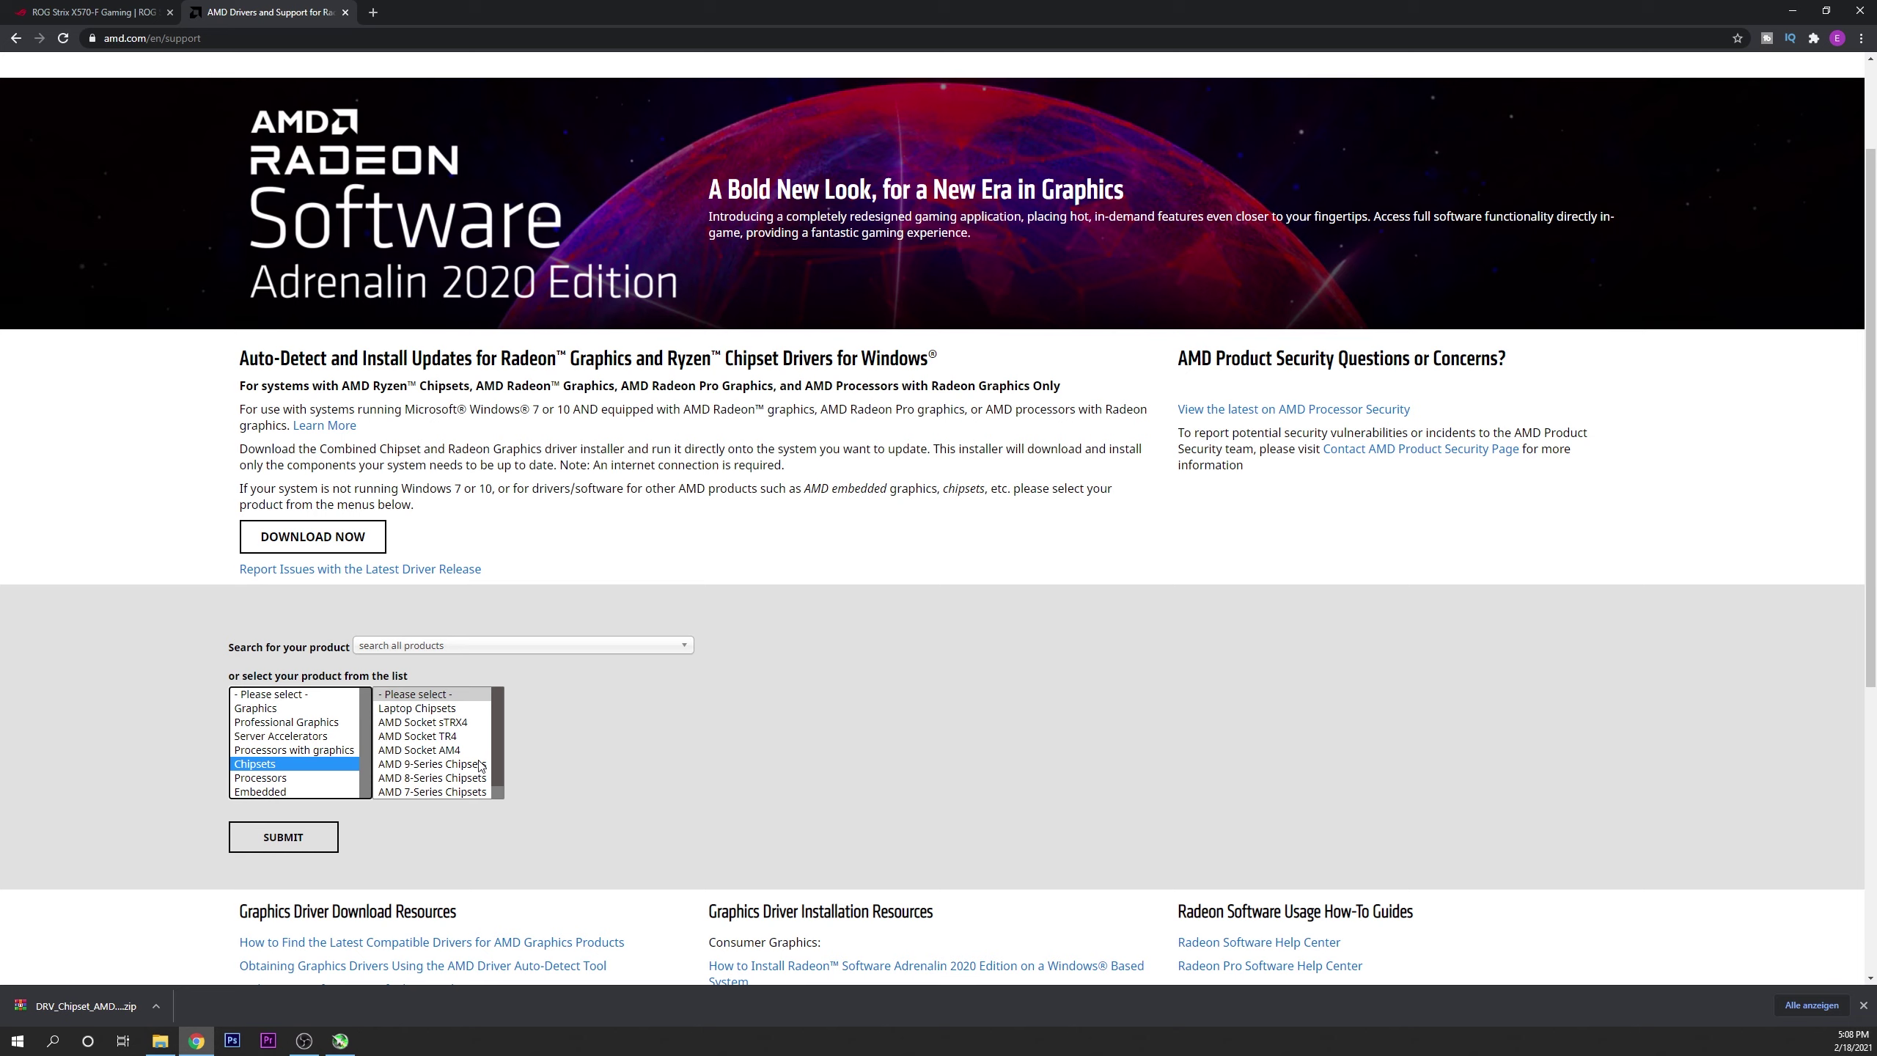
pyautogui.click(441, 751)
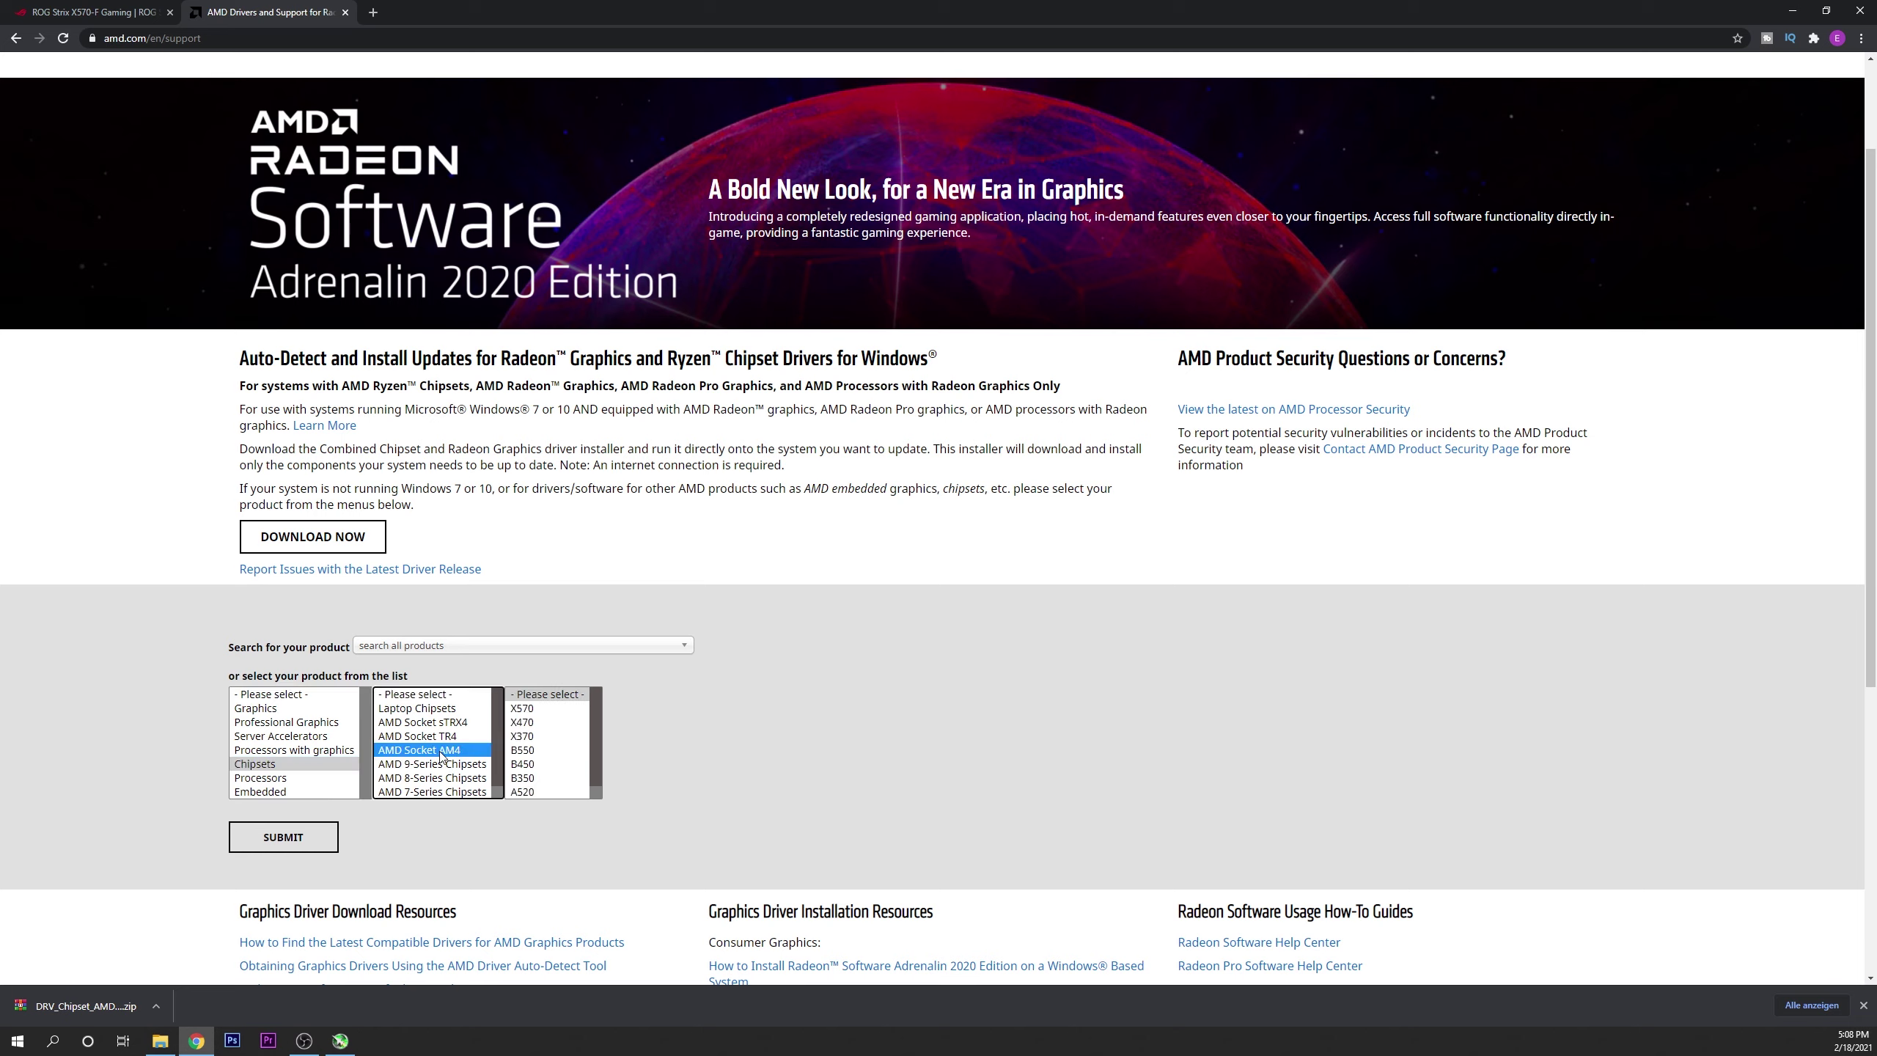
pyautogui.click(523, 709)
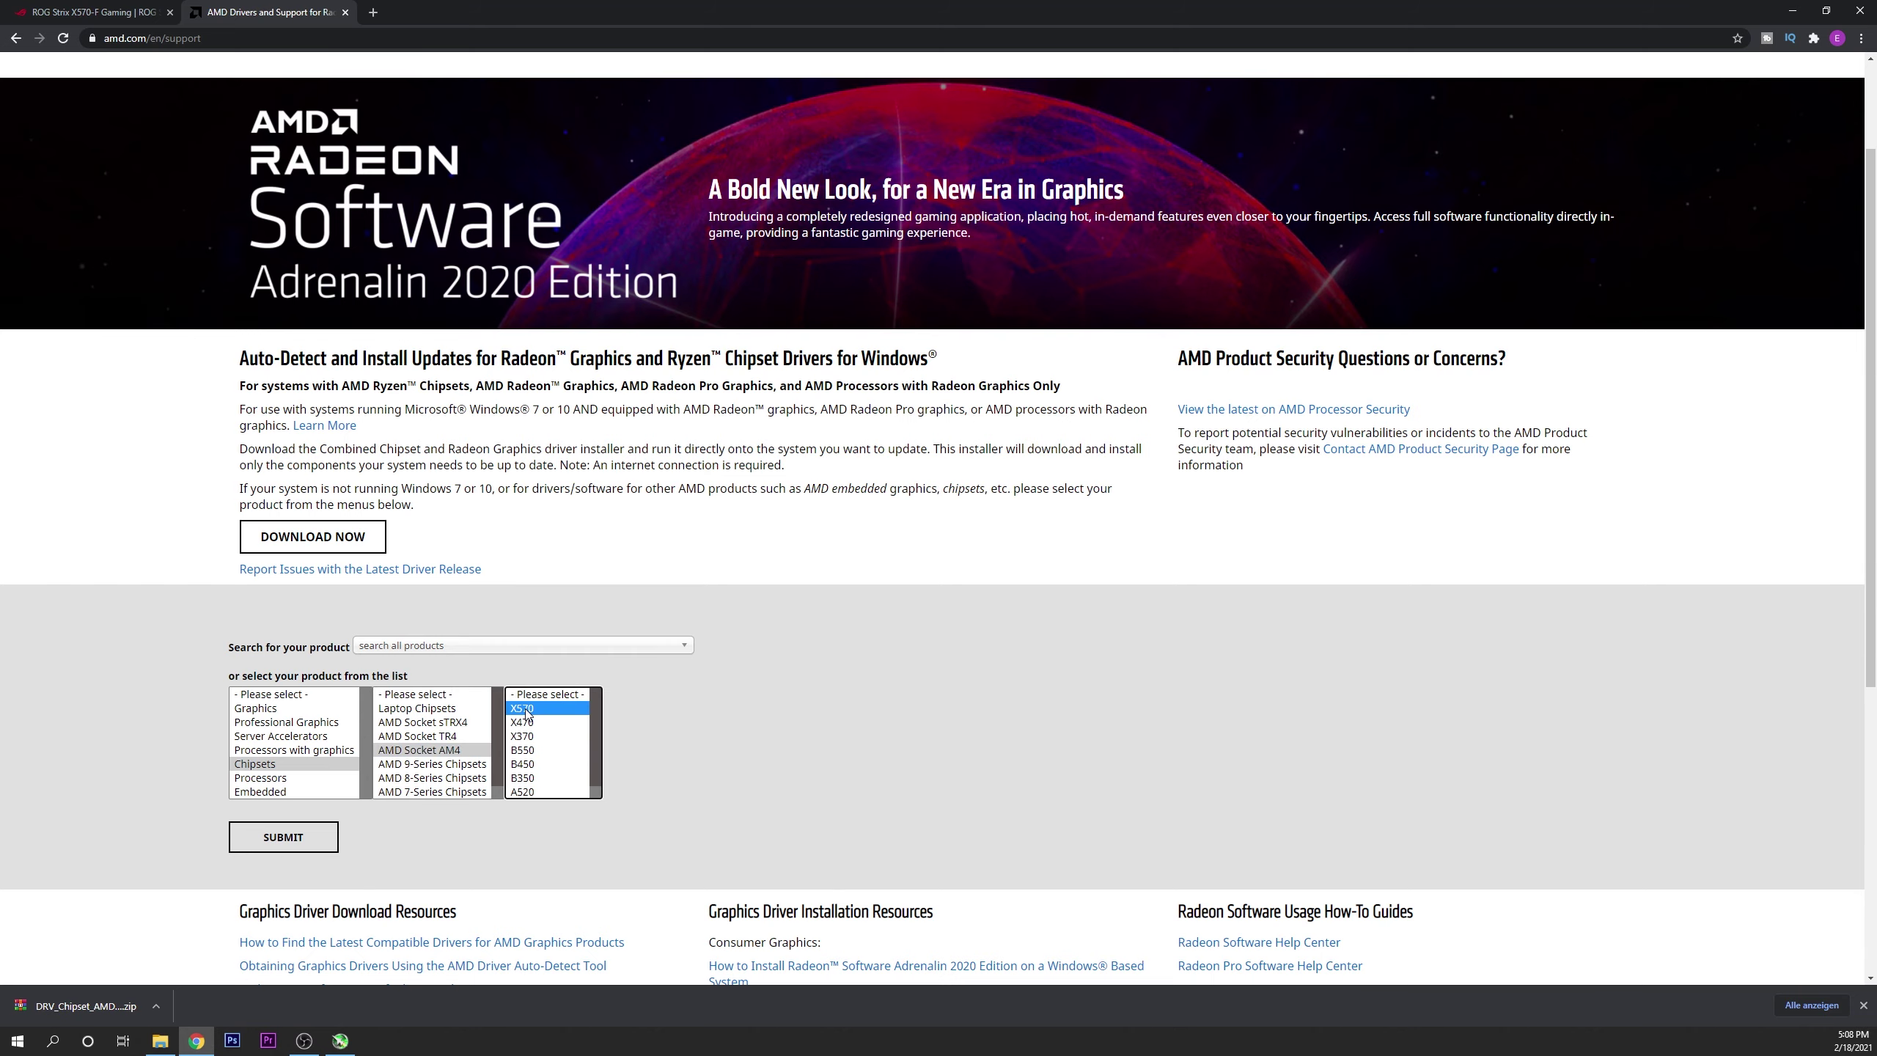
pyautogui.click(303, 840)
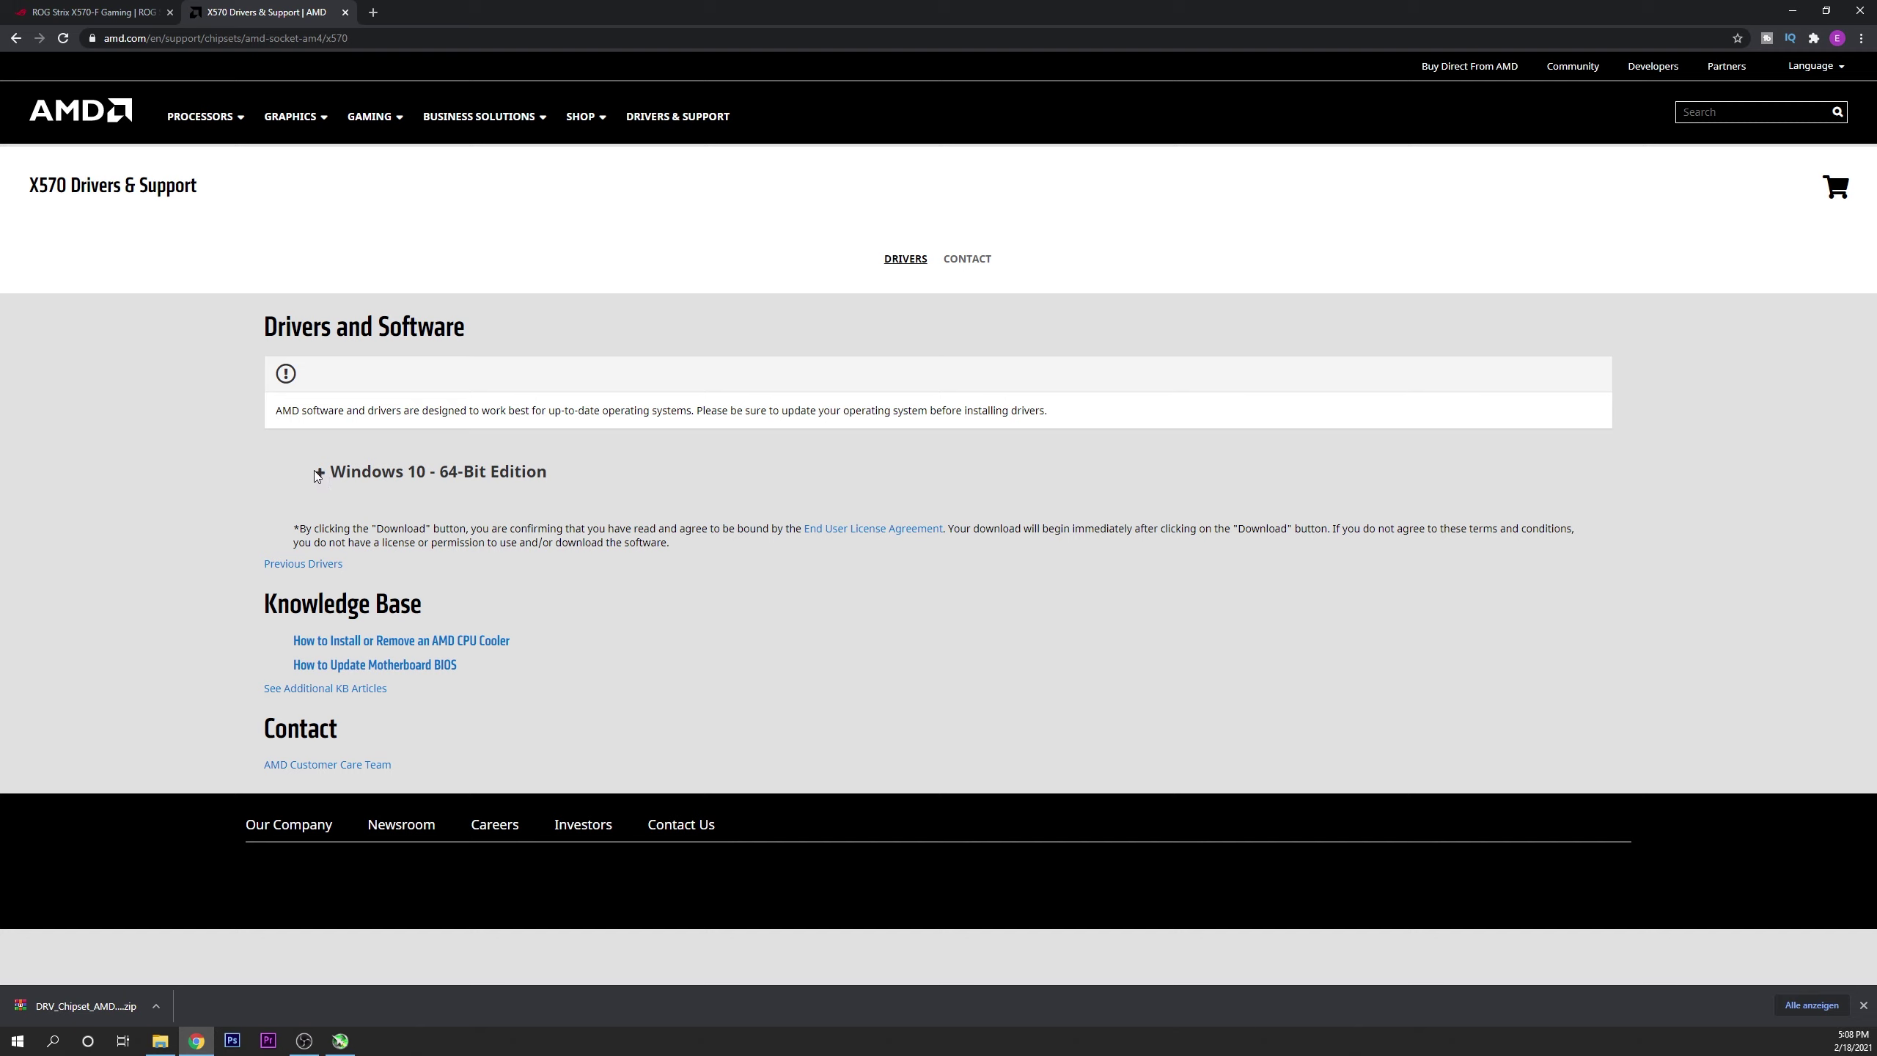
# Expand the X570 drivers section for Windows 10 - 64-Bit Edition.
pyautogui.click(317, 474)
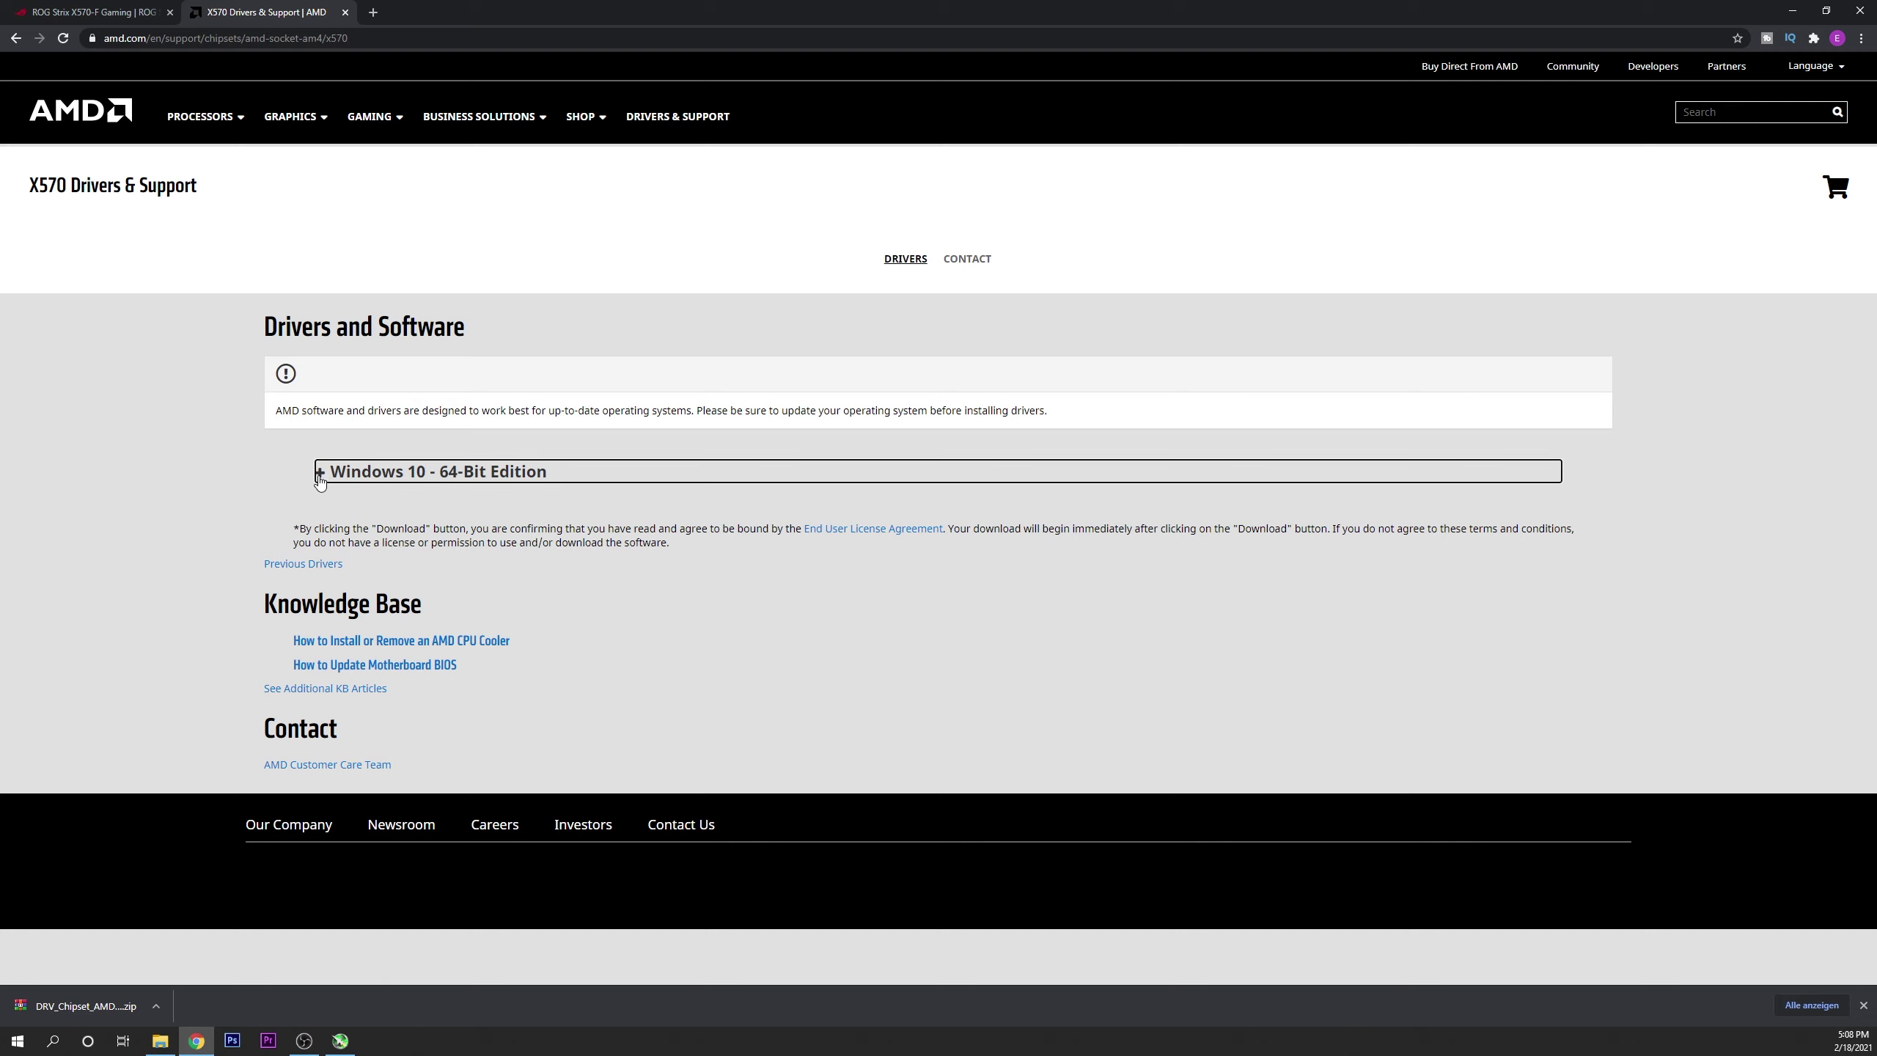